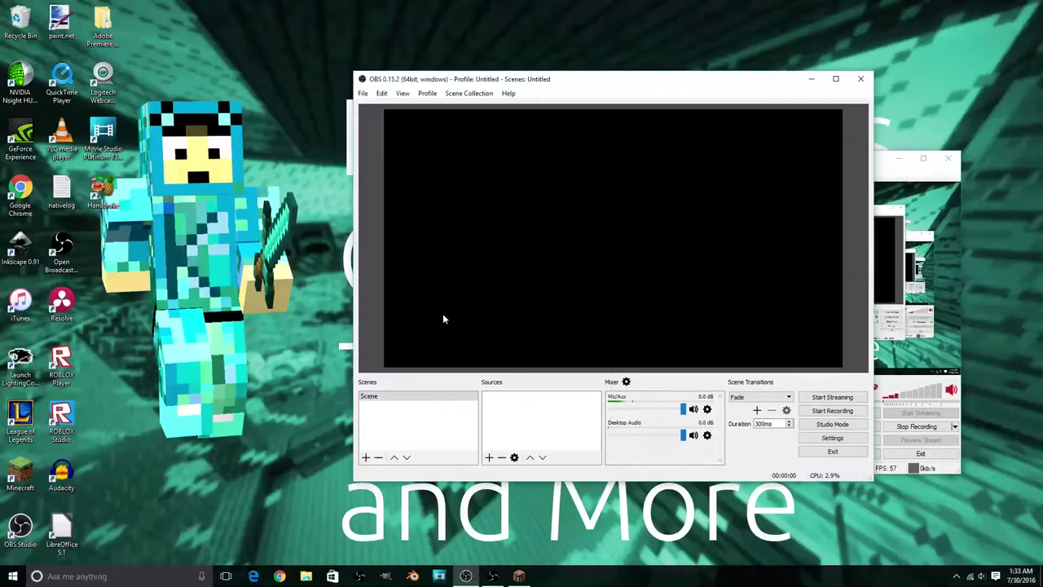
Minimize the second OBS window in the background and remove the default scene from the scene list
click(900, 155)
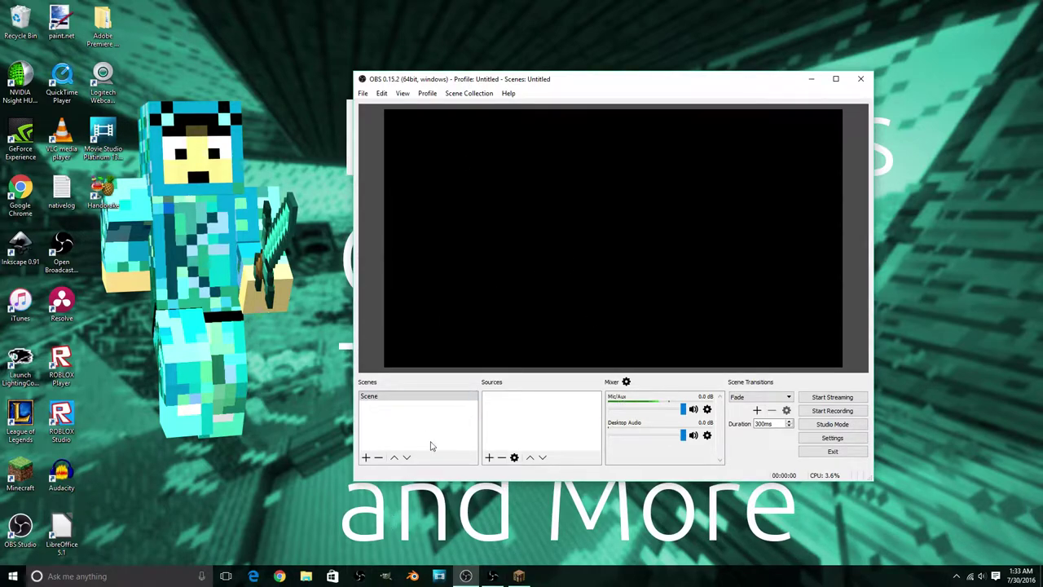
click(419, 398)
right_click(391, 398)
click(392, 397)
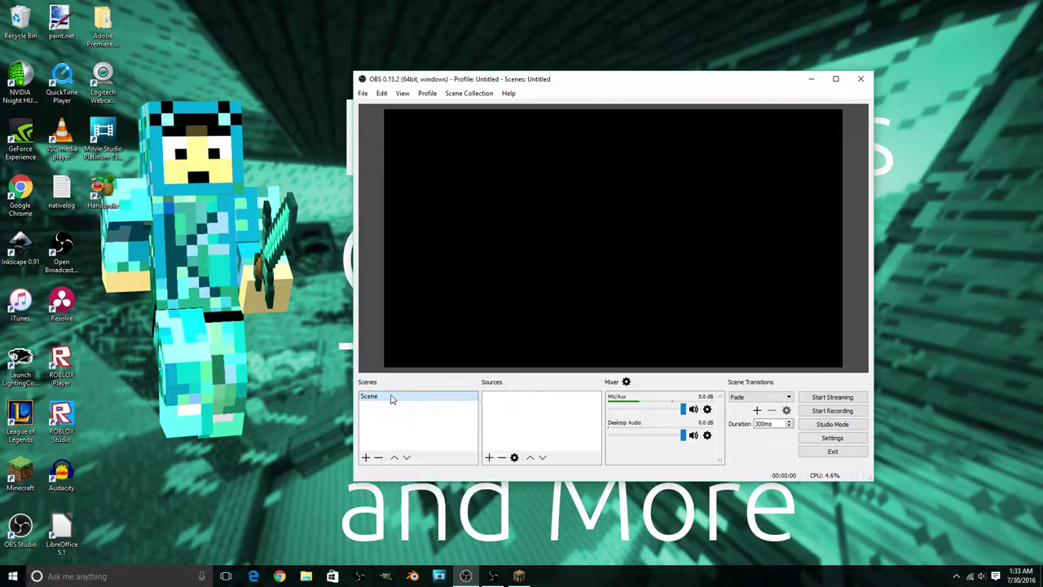
click(378, 457)
click(617, 300)
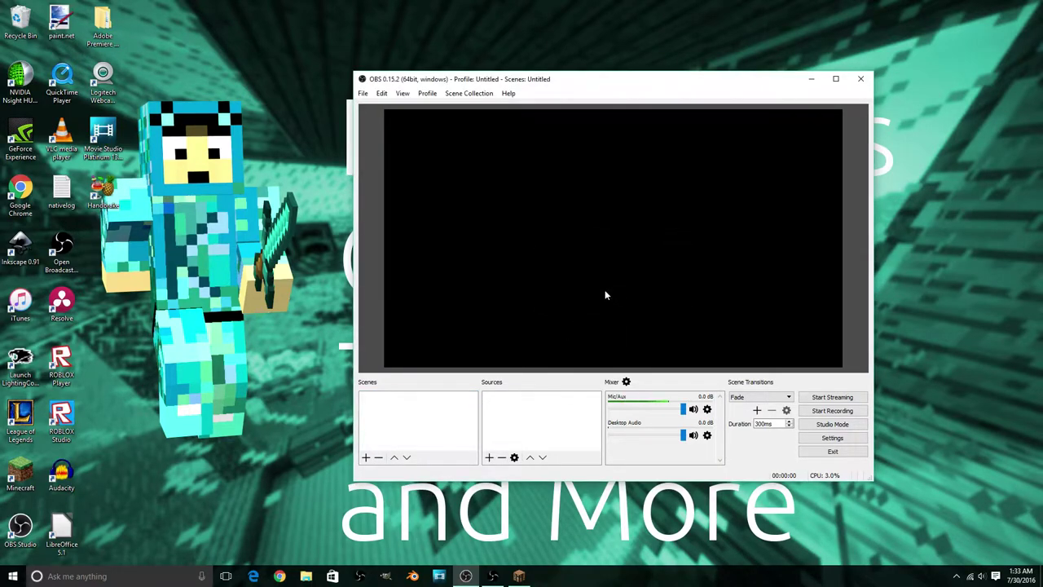
Add a new scene named Minecraft
right_click(422, 394)
click(395, 412)
right_click(435, 424)
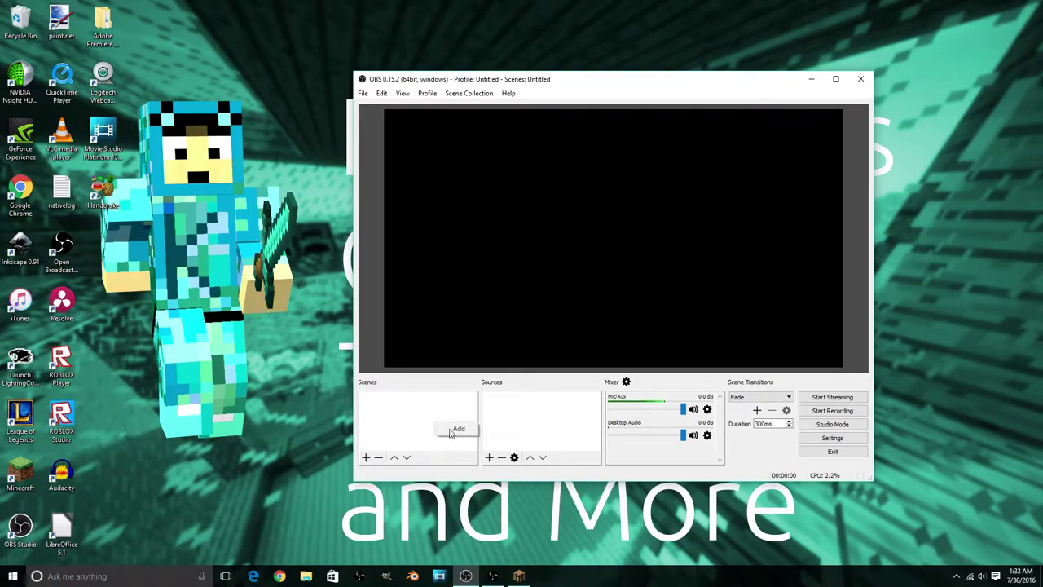
click(453, 427)
text(Mien)
text(cr)
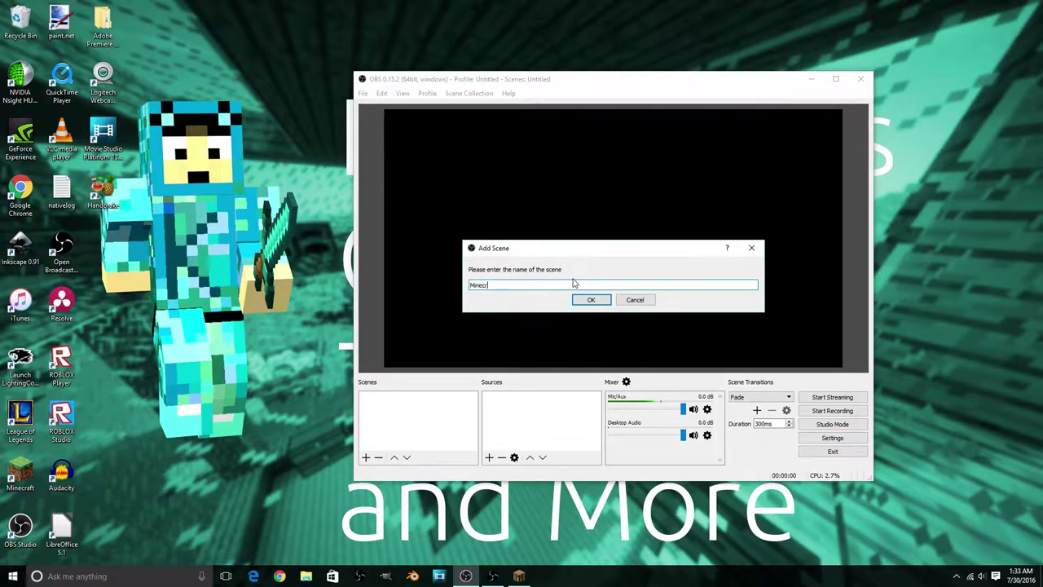
text(aft)
key(Return)
Add a new Game Capture source named "Minecraft Video" to the Minecraft scene
right_click(516, 421)
mouse_move(550, 423)
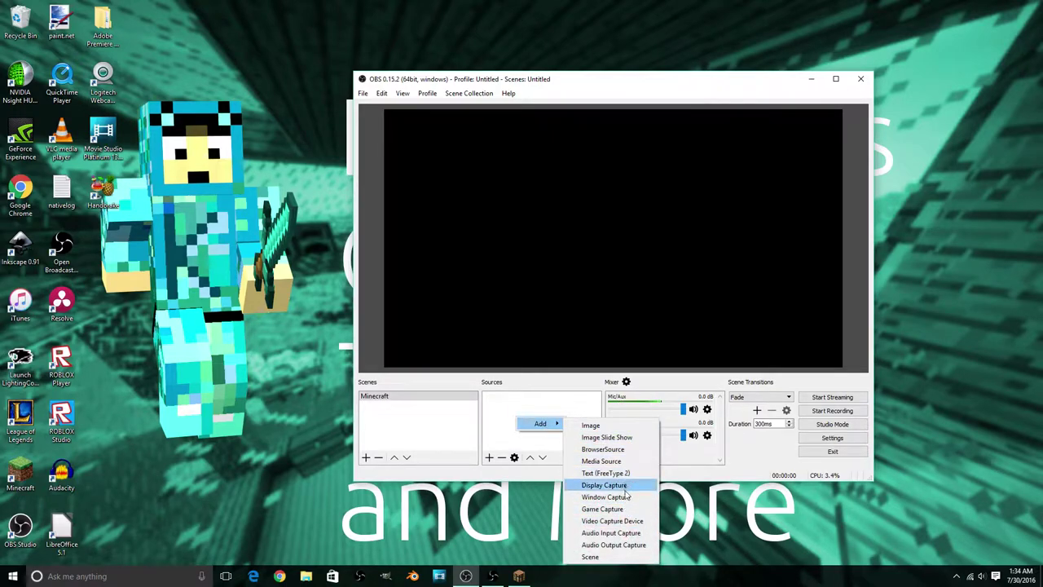
click(603, 509)
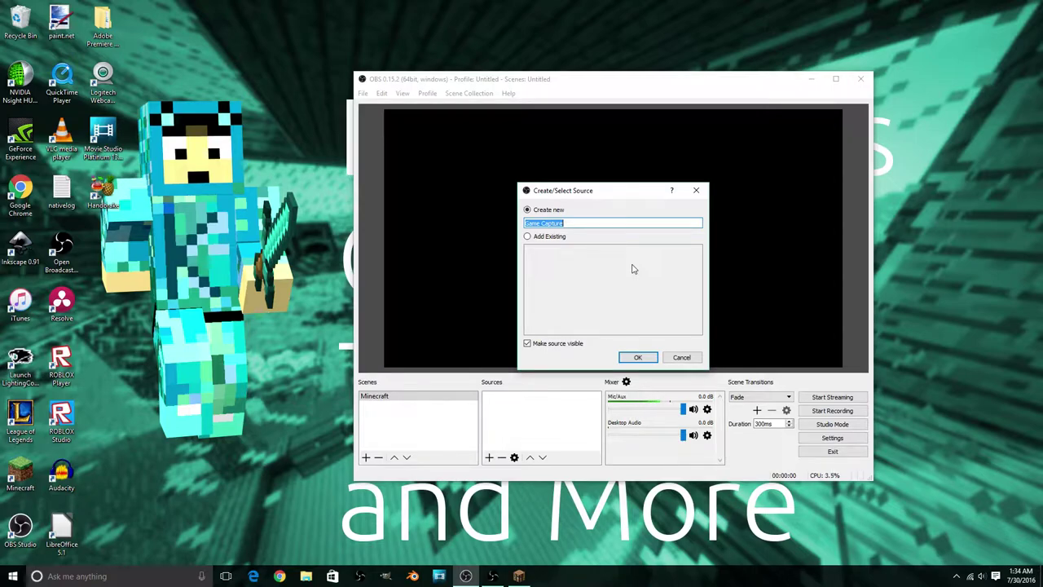
text(Minecraft Vide)
key(Return)
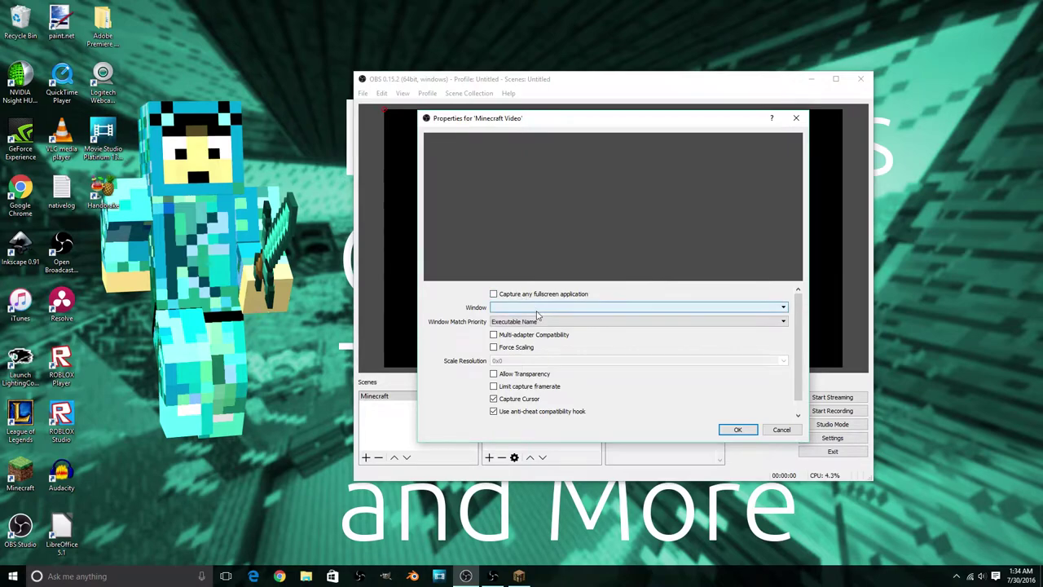
Set the capture window to [javaw.exe]: Minecraft 1.10.2, then bring the game to the front and return to OBS
click(535, 308)
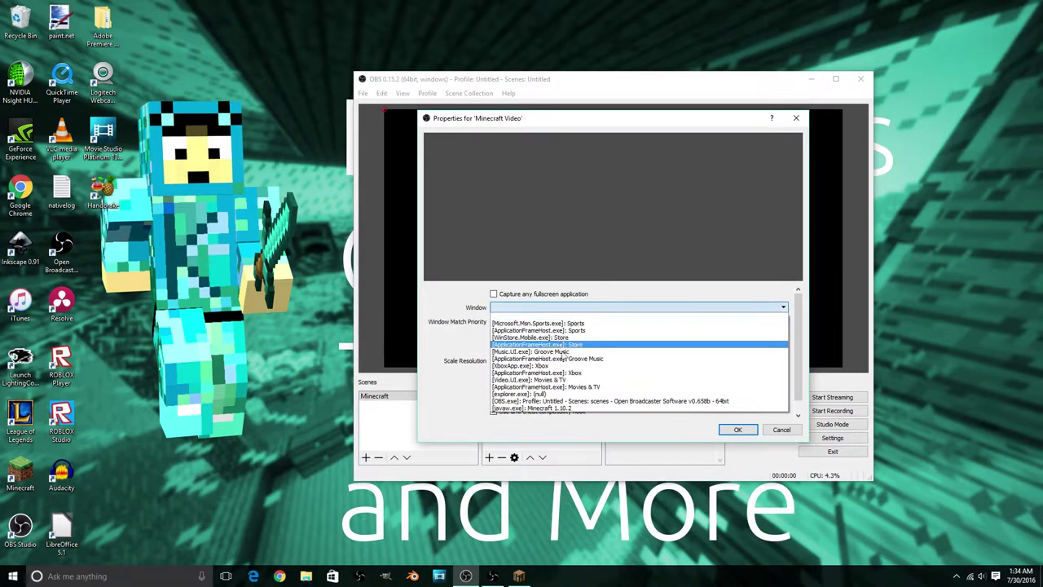
click(568, 409)
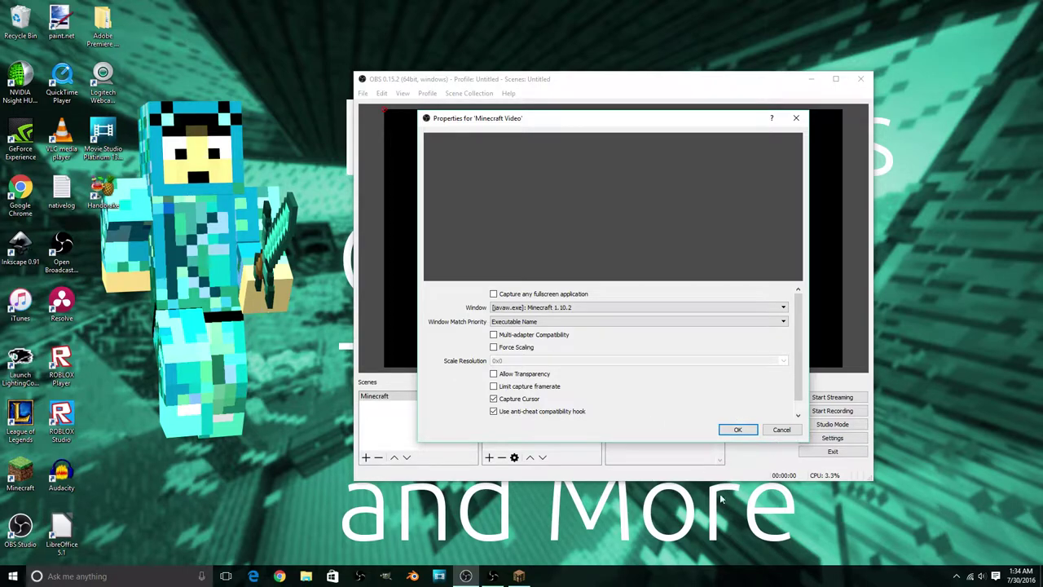
click(736, 432)
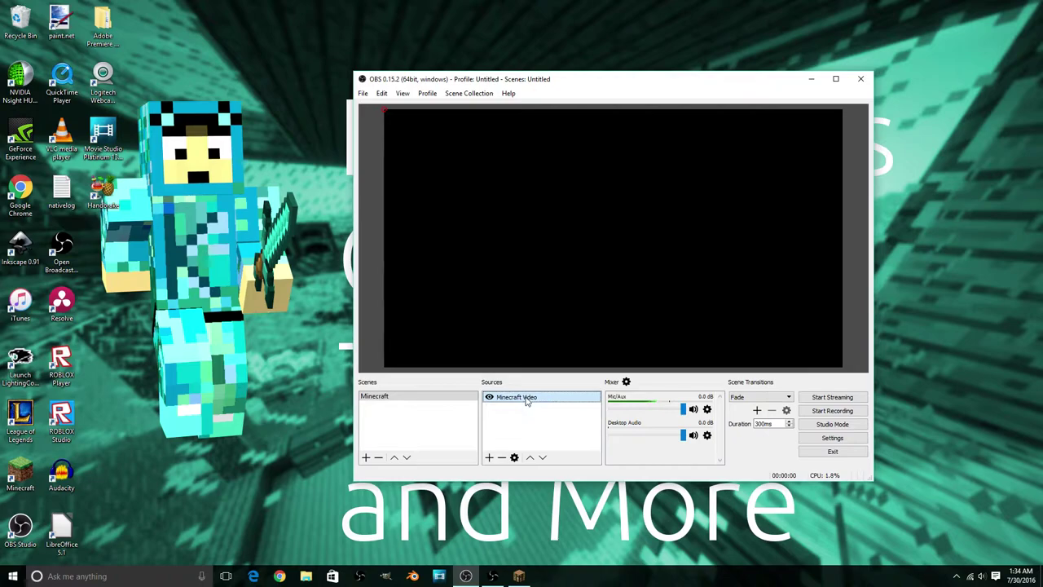
key(alt+Tab)
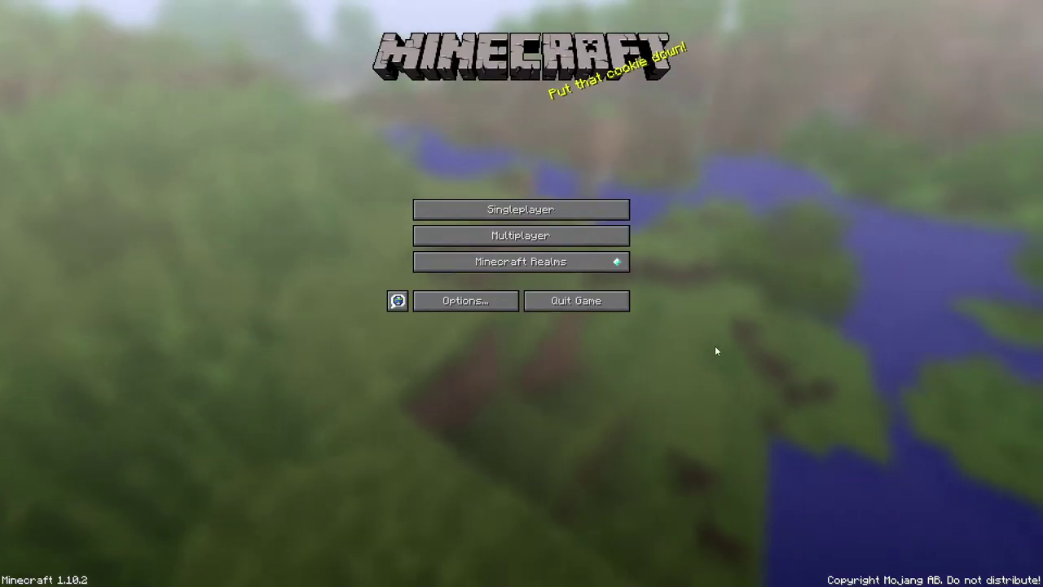
key(alt+Tab)
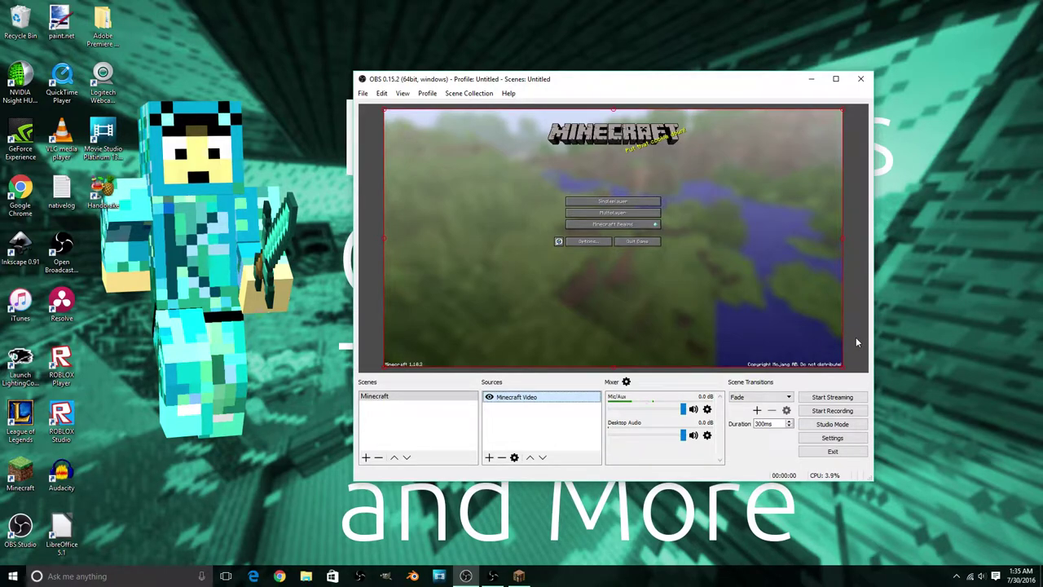
Open the stream settings and examine the available stream types and streaming services
click(844, 440)
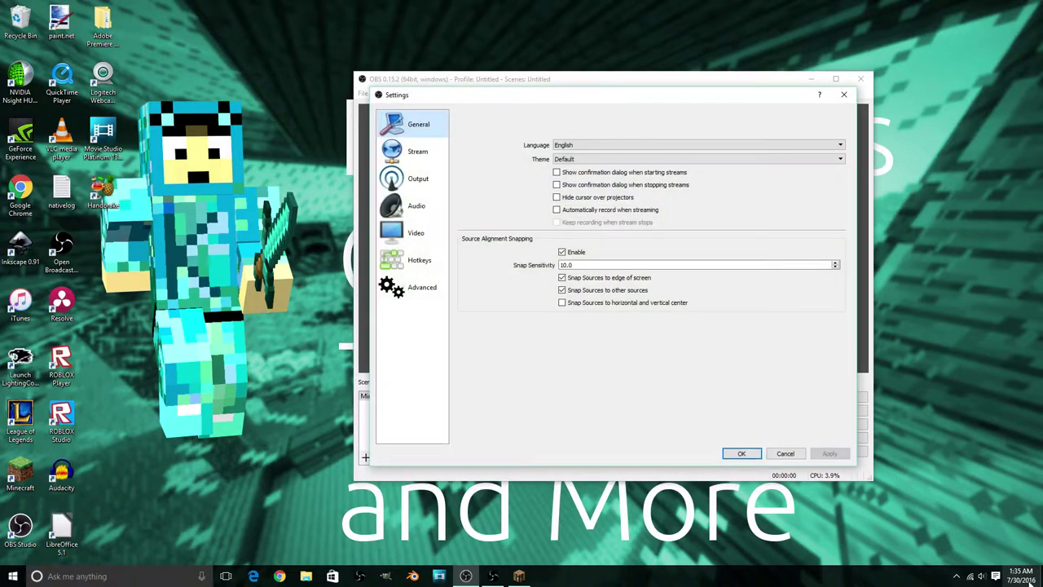
drag(599, 98, 609, 121)
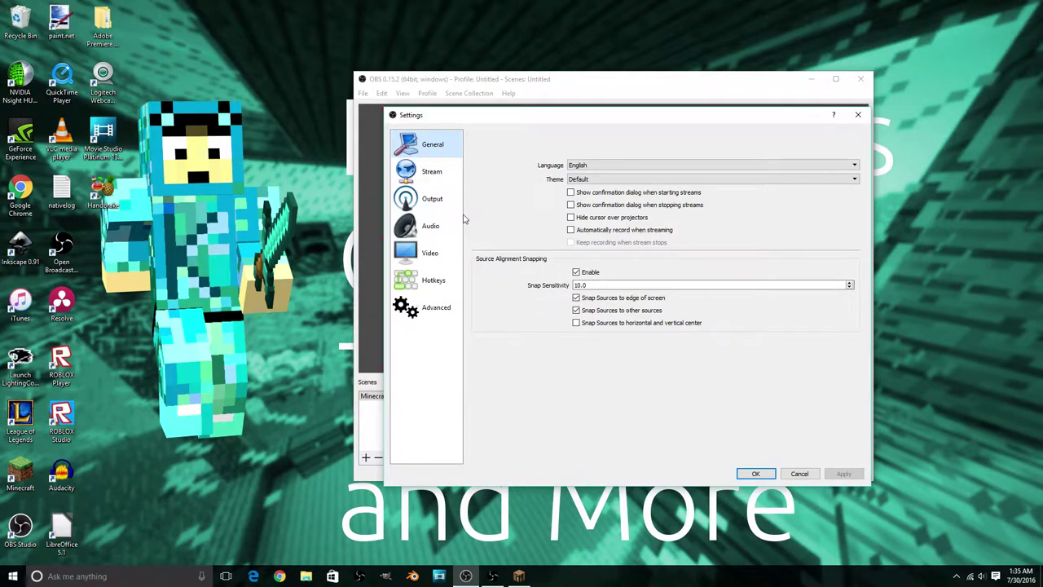
click(428, 172)
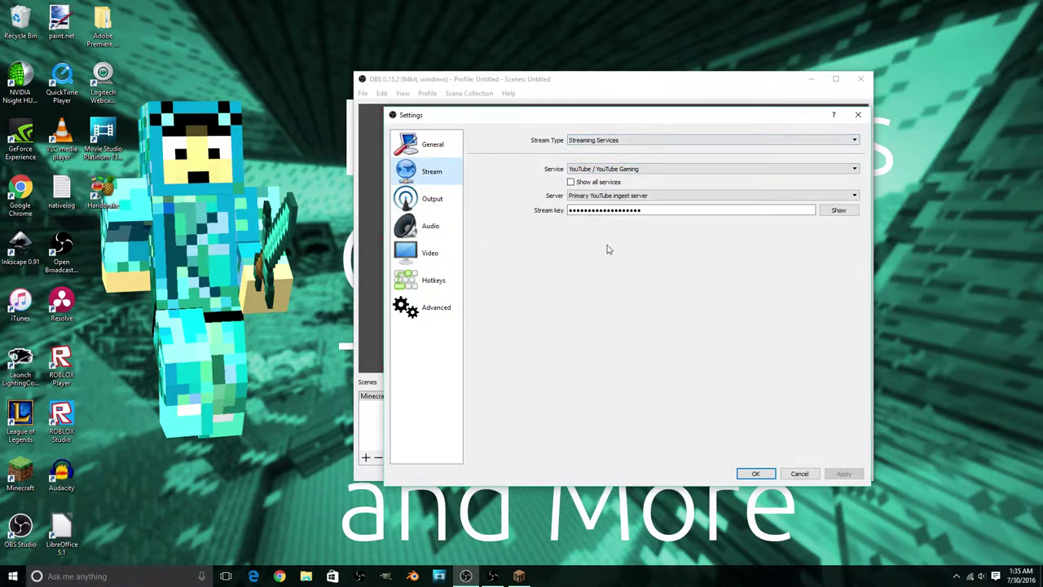
click(624, 143)
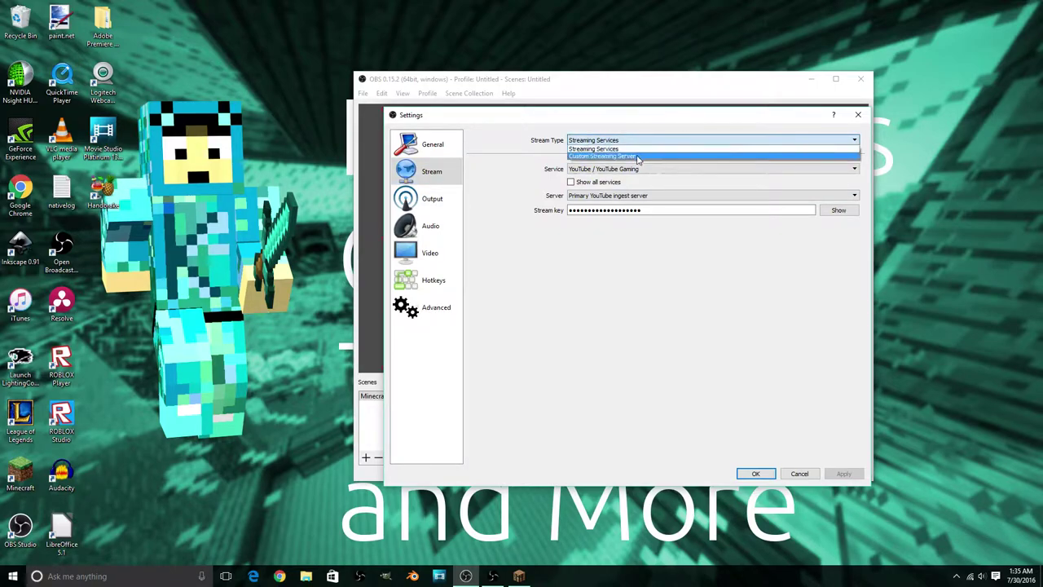
click(516, 173)
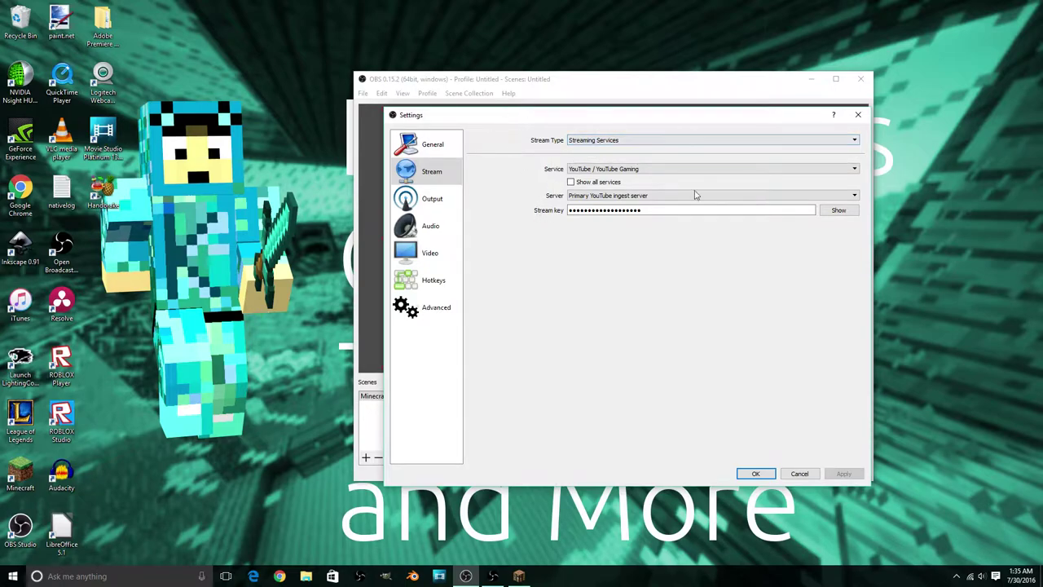
click(599, 171)
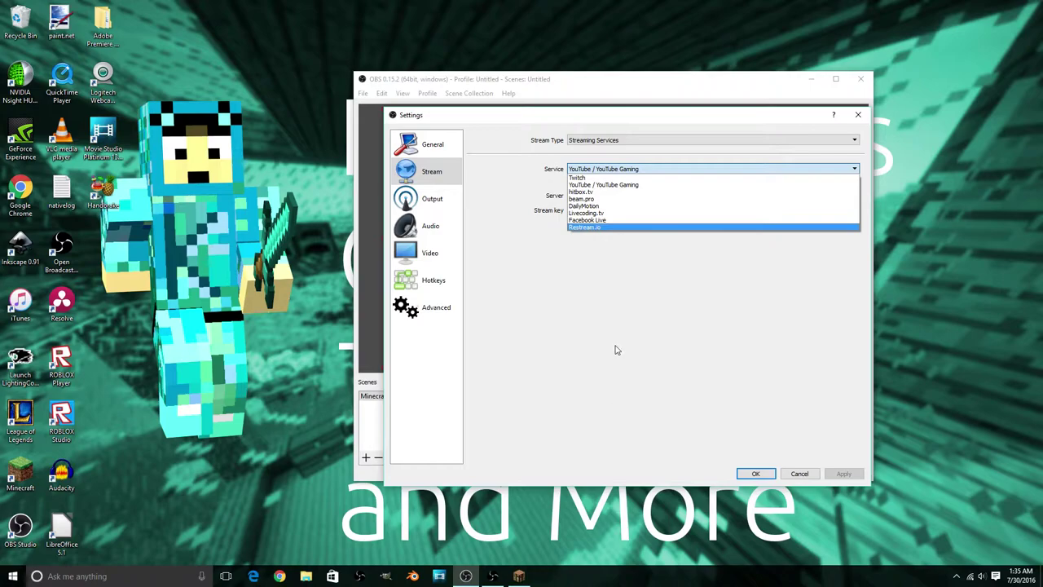
click(605, 386)
click(646, 170)
click(608, 277)
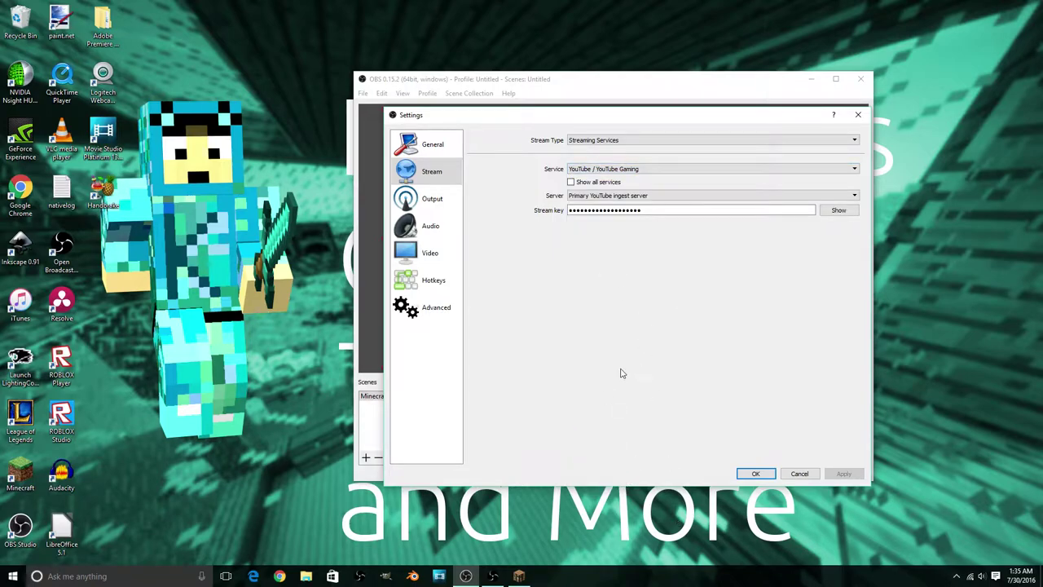
Switch to Chrome, go to youtube.com and open the Live Streaming dashboard in Creator Studio
click(280, 576)
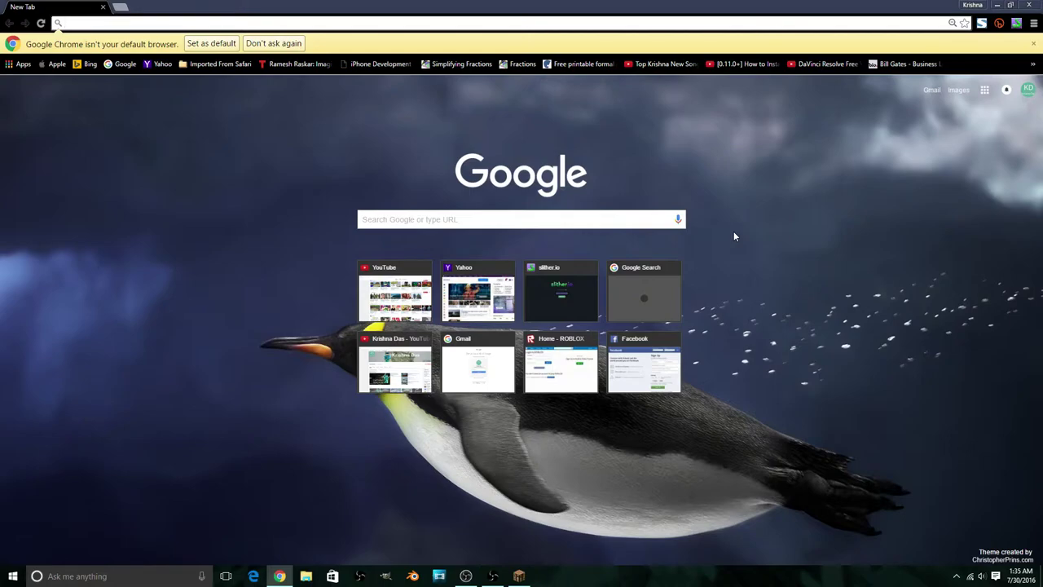
text(youtube.com)
key(Return)
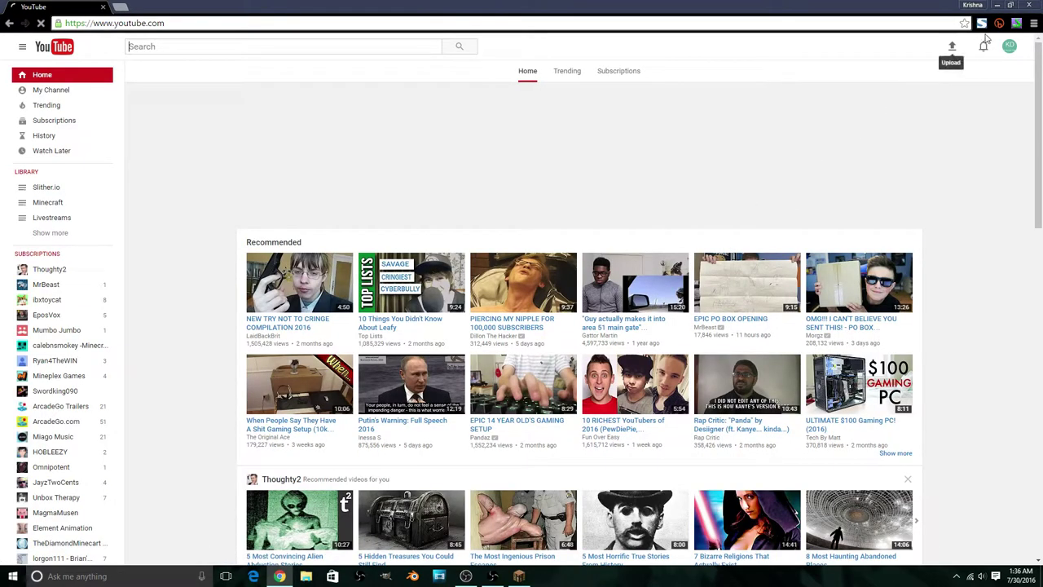
click(1009, 46)
click(951, 120)
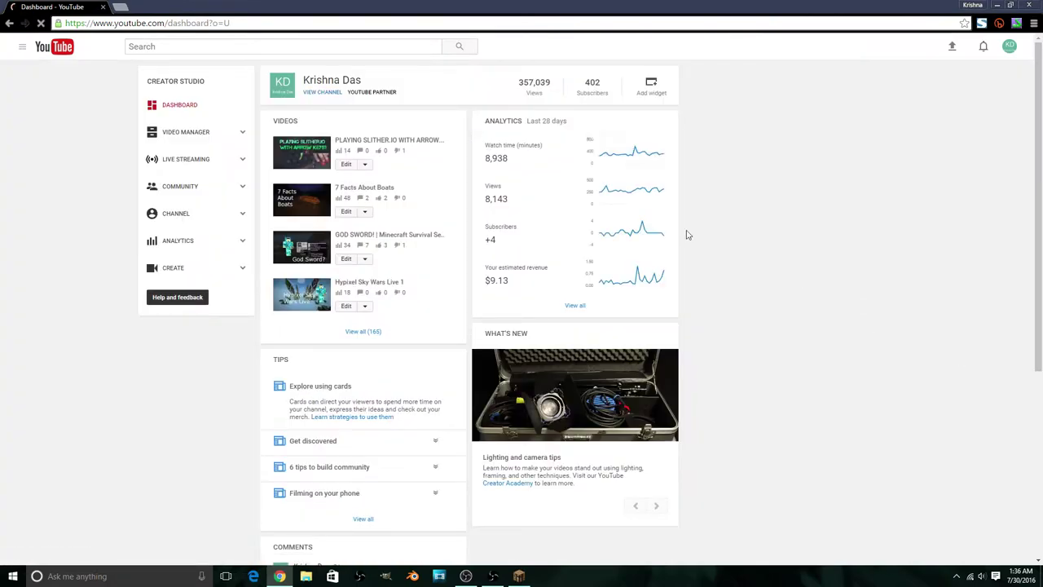
click(212, 168)
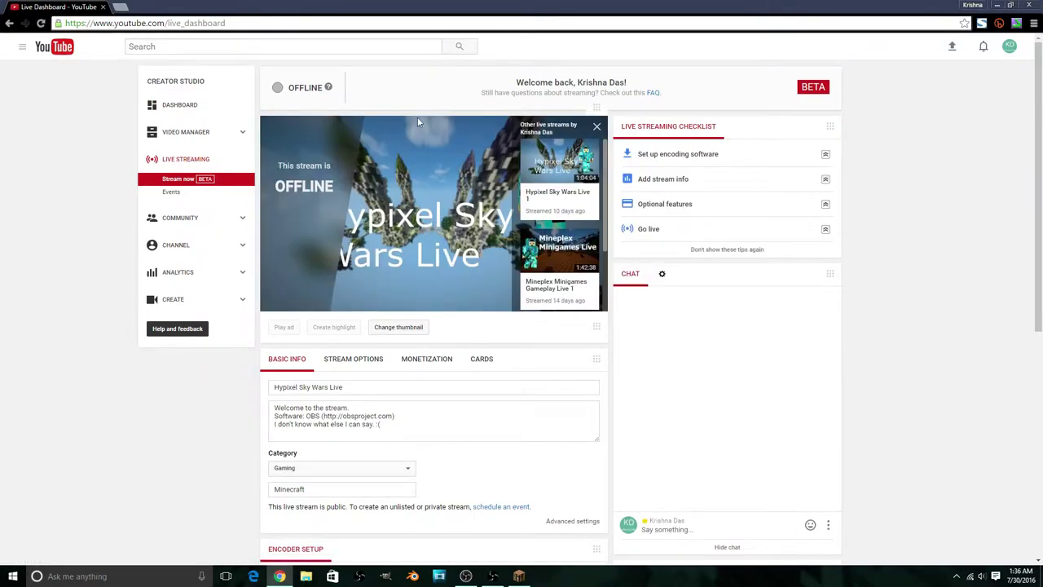
Locate the stream name/key in YouTube's encoder setup and the matching stream key field in the OBS settings
scroll(811, 452, down, 2)
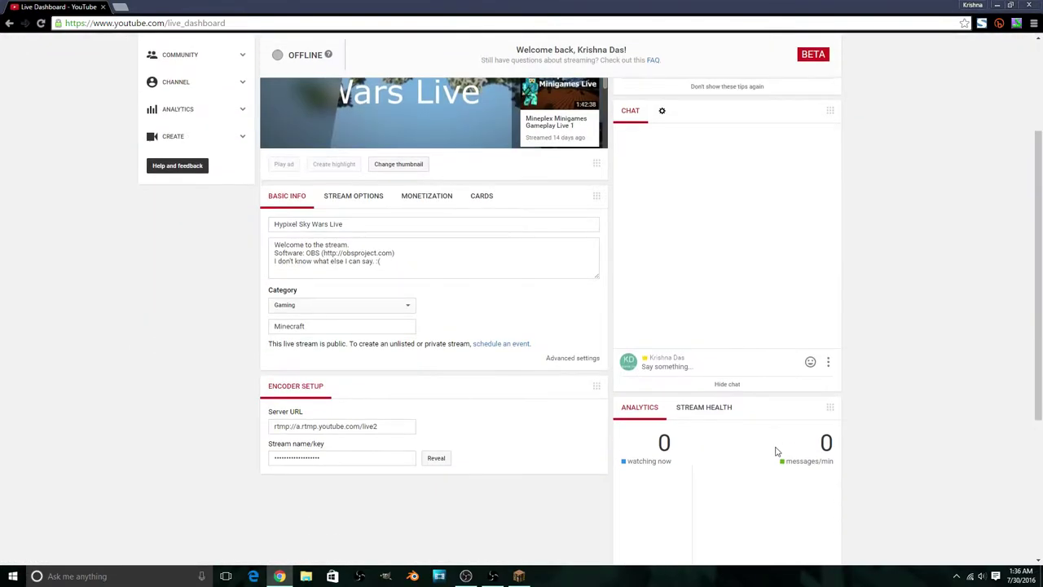
scroll(485, 340, up, 2)
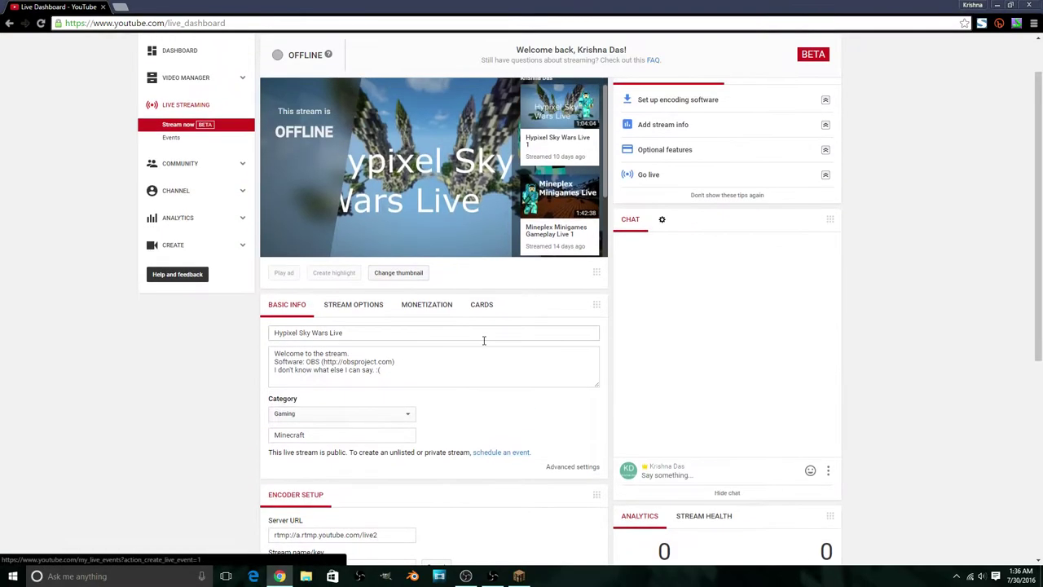
scroll(489, 356, down, 3)
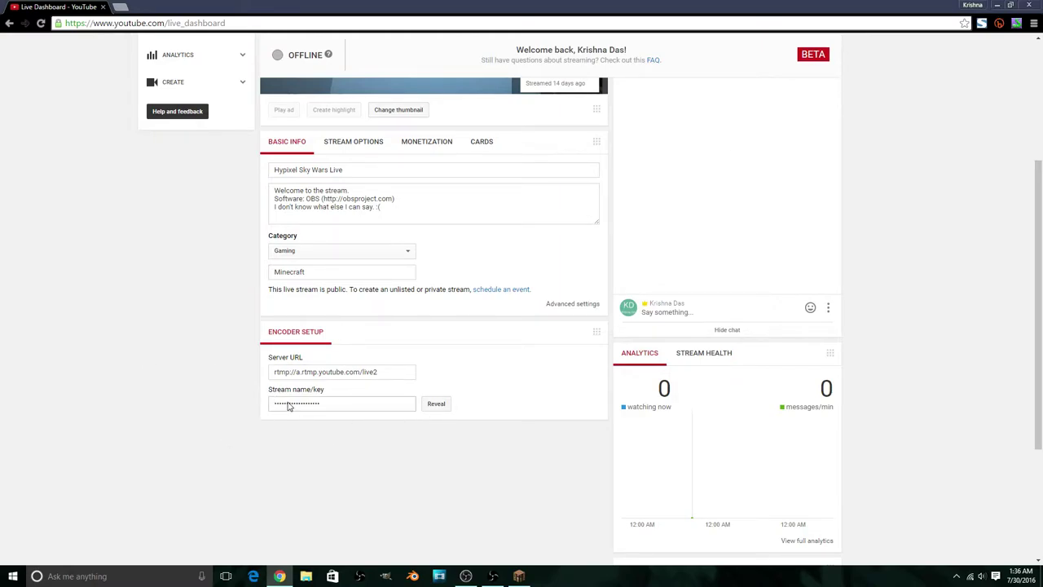
mouse_move(494, 577)
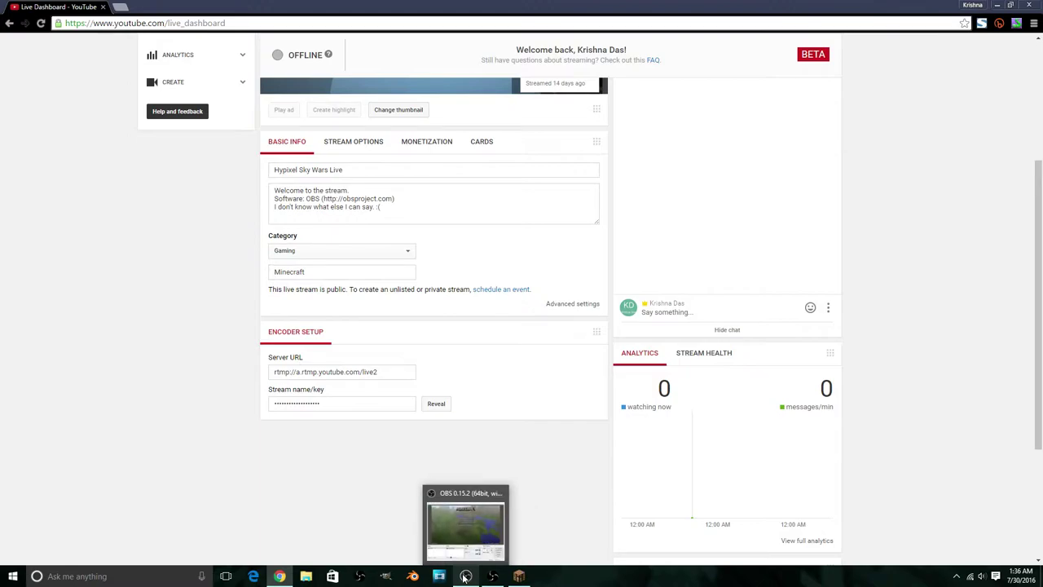
click(466, 512)
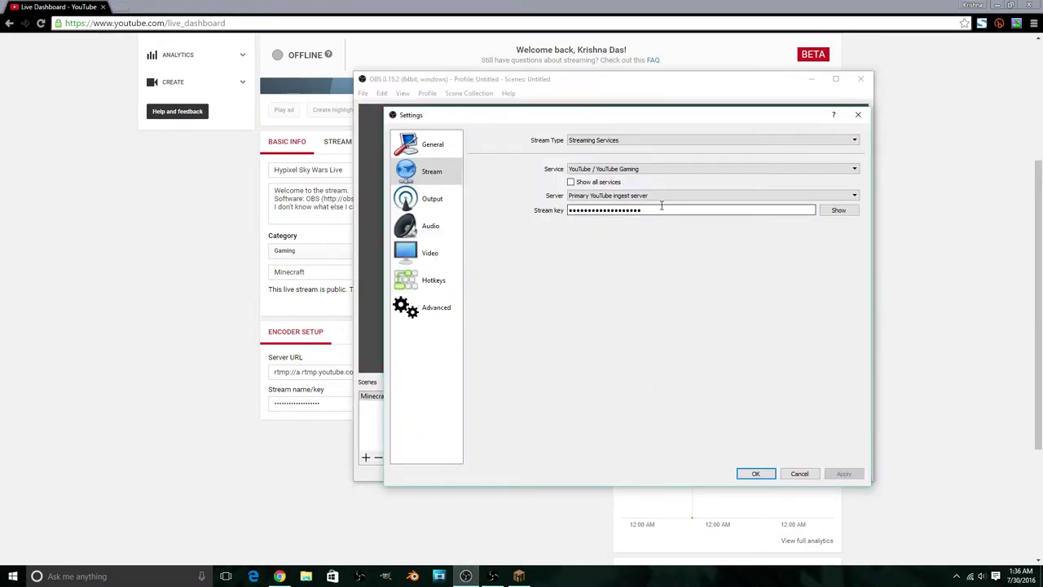
click(992, 337)
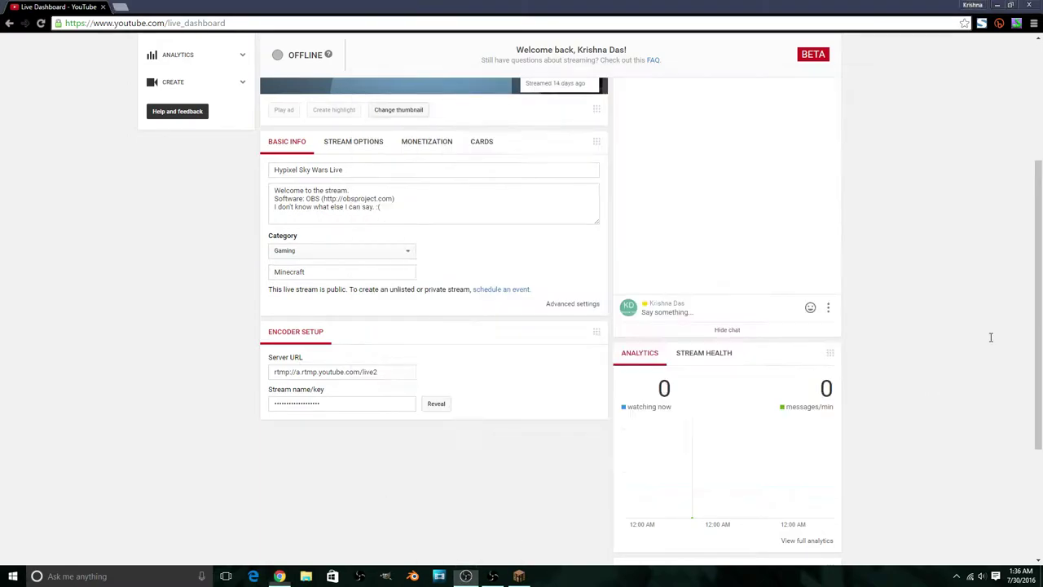
Switch to OBS to view the streaming service list again, then return to Chrome
click(473, 25)
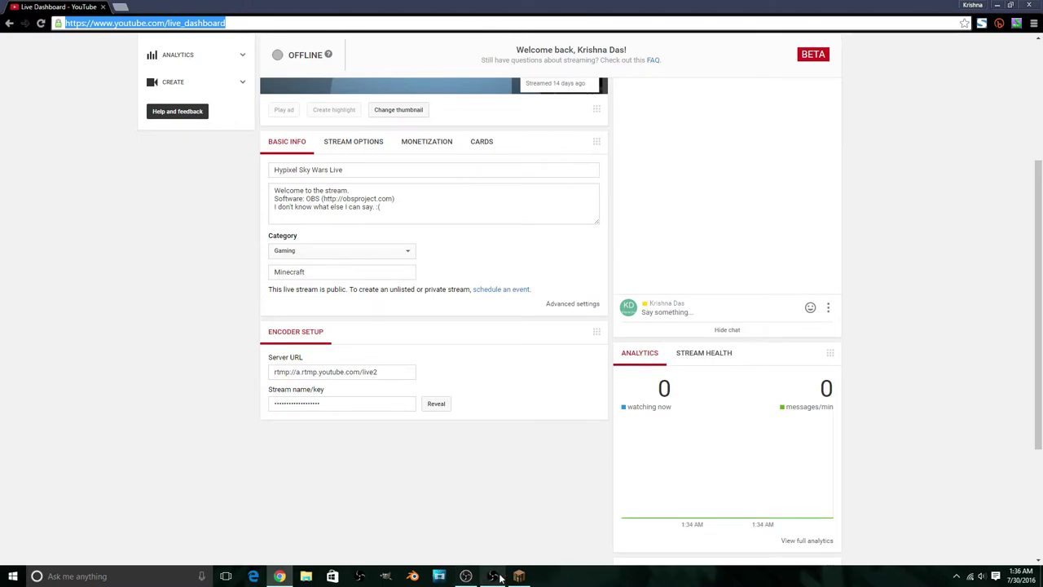
click(466, 577)
click(599, 169)
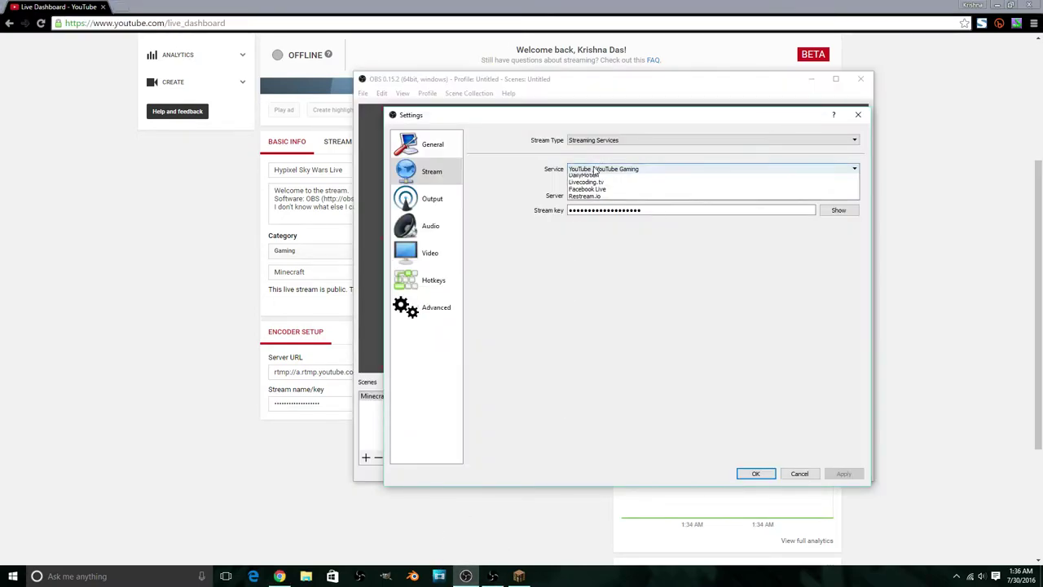
click(1040, 196)
Load the twitch.tv home page in place of the YouTube live dashboard
click(639, 22)
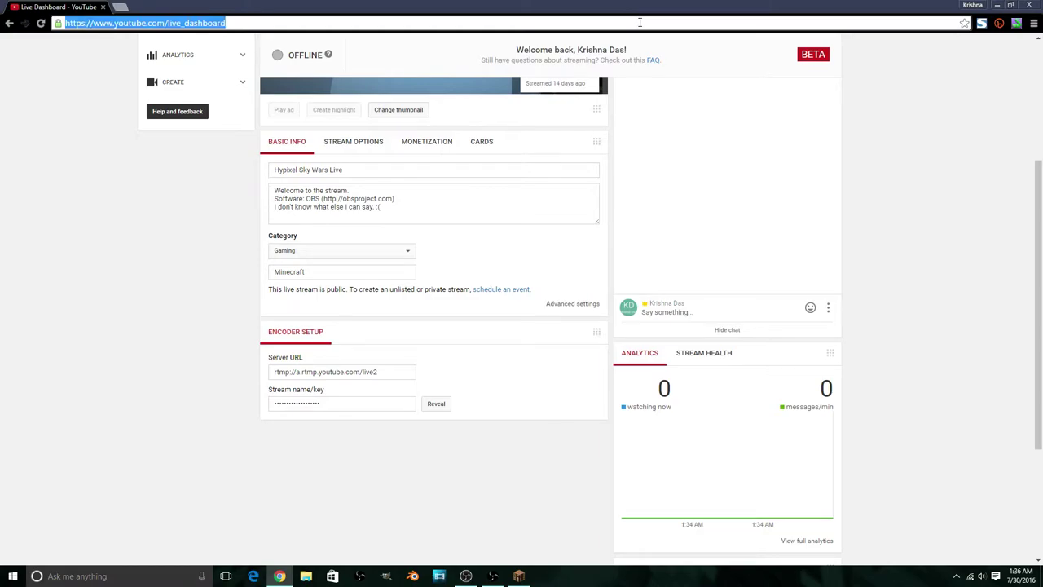
text(twit)
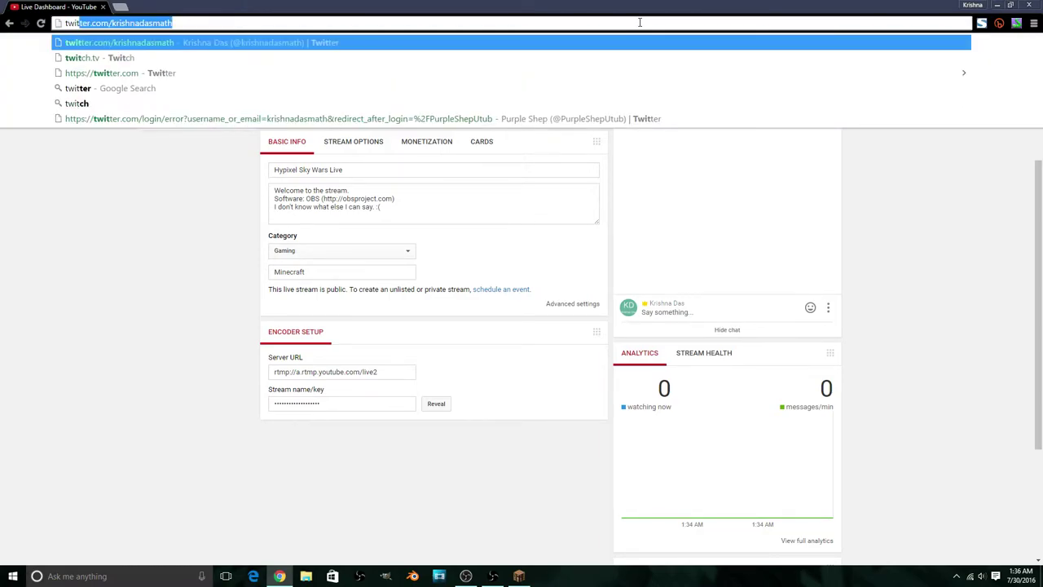
text(ch)
key(Return)
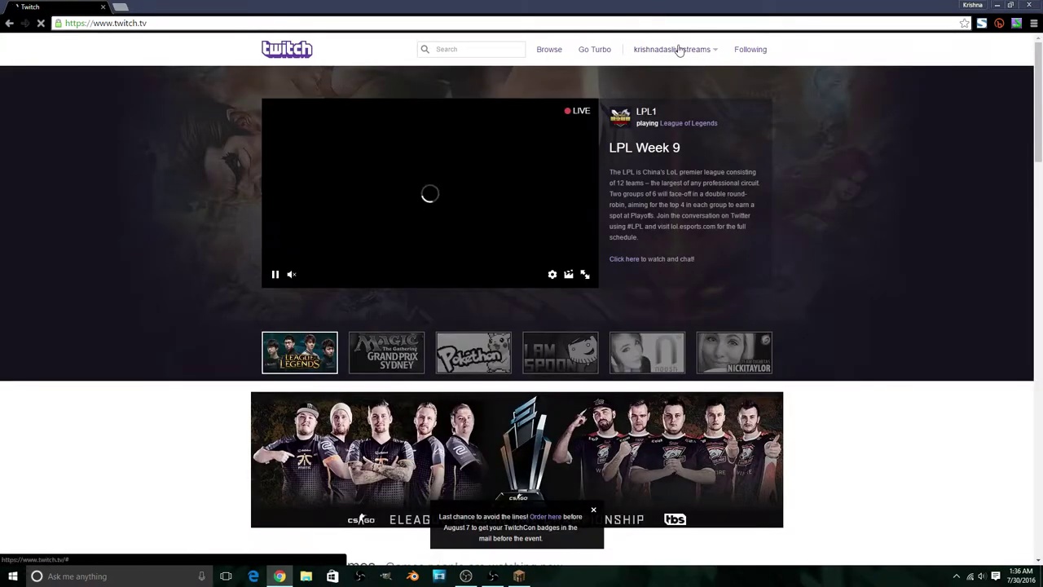
Open the Stream Key page of the Twitch channel's dashboard
click(679, 50)
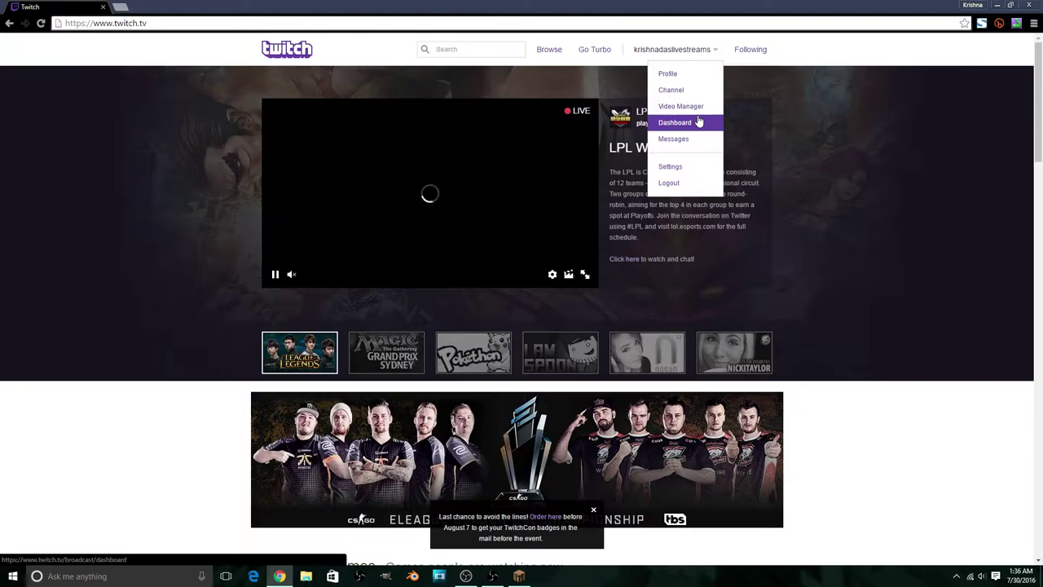
click(697, 122)
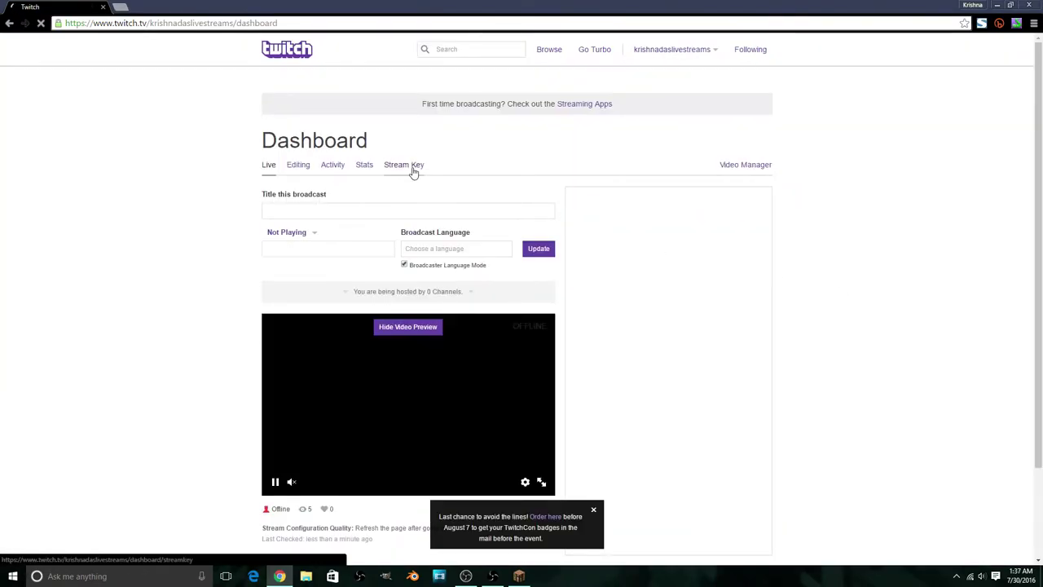
click(412, 167)
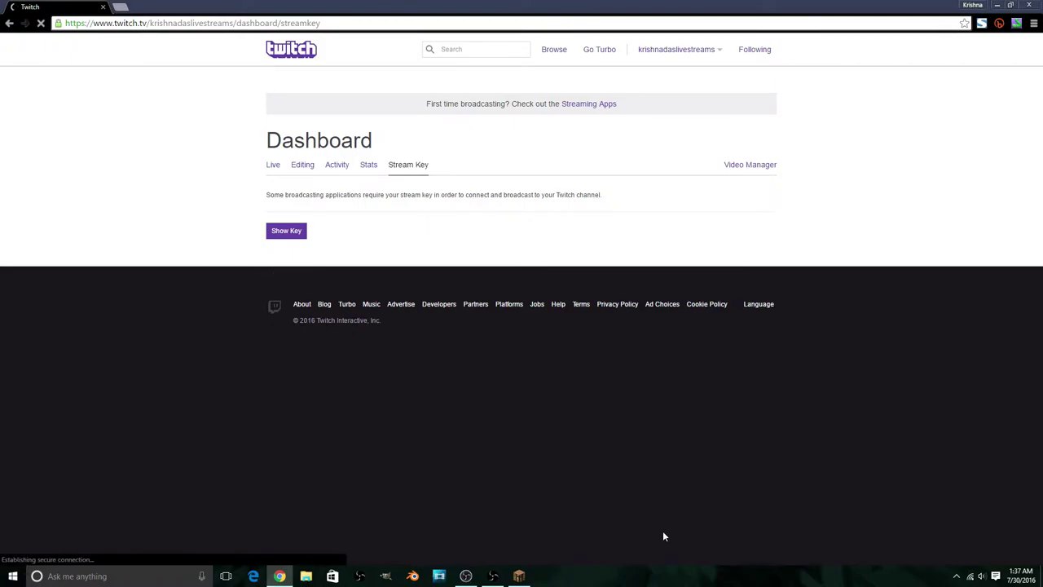
Switch to OBS, show the Output settings and close the Chrome window behind them
mouse_move(467, 573)
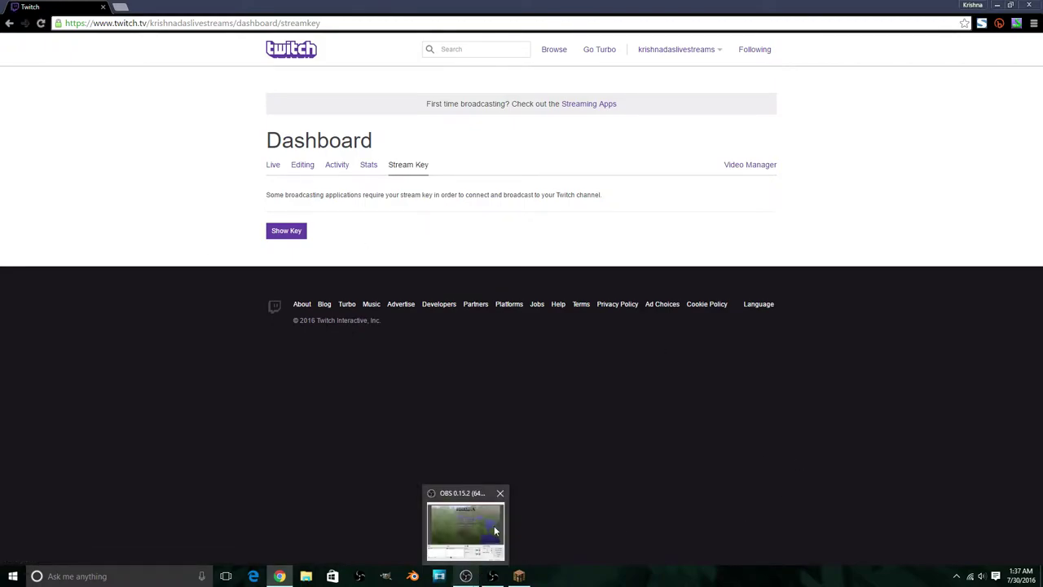
click(495, 531)
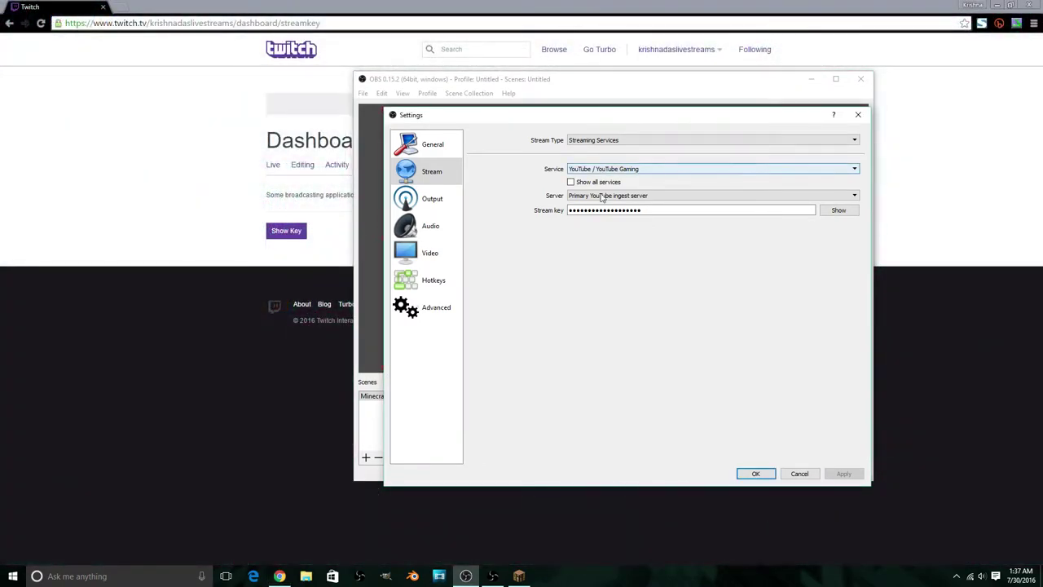
click(456, 210)
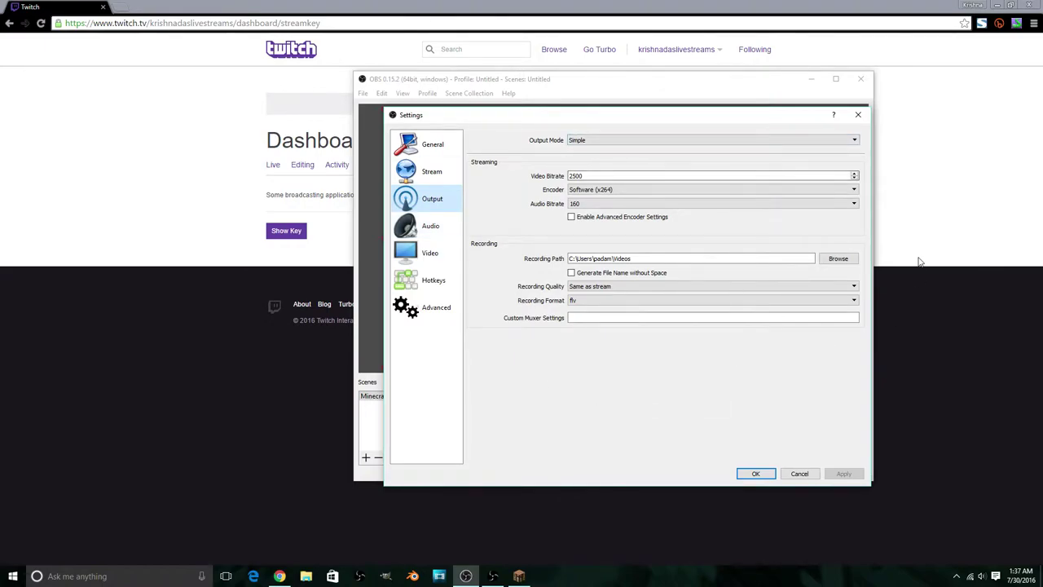
click(1029, 5)
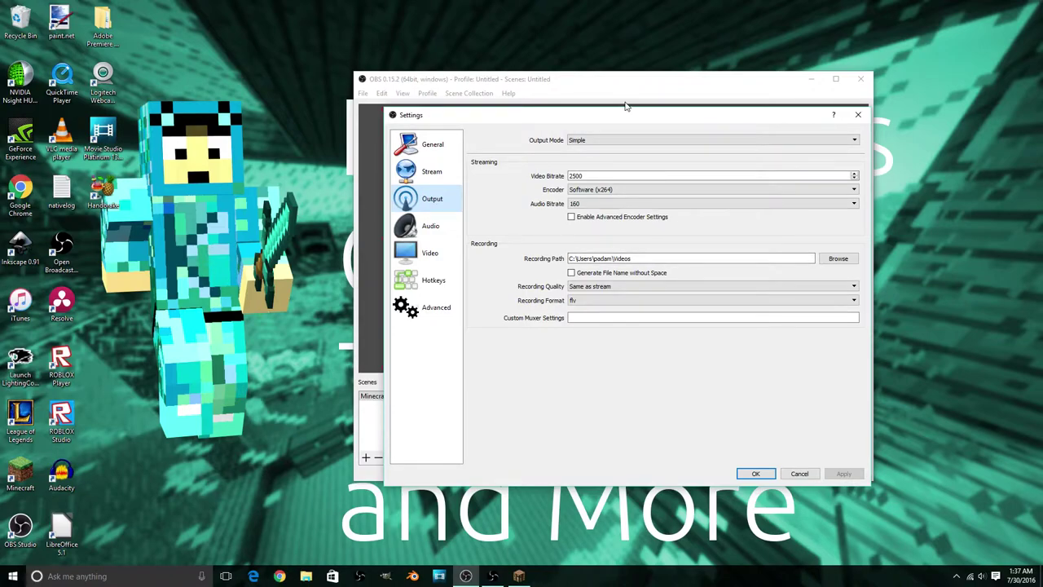
Focus the video bitrate value in the Output settings and look up speedtest.net in a new Chrome window
double_click(613, 179)
key(Right)
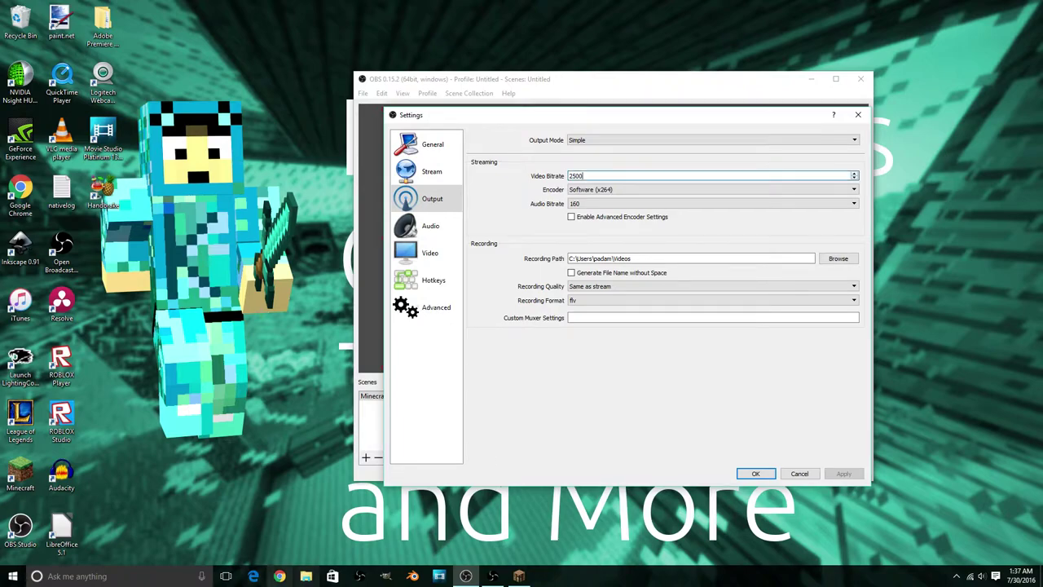
text(speed)
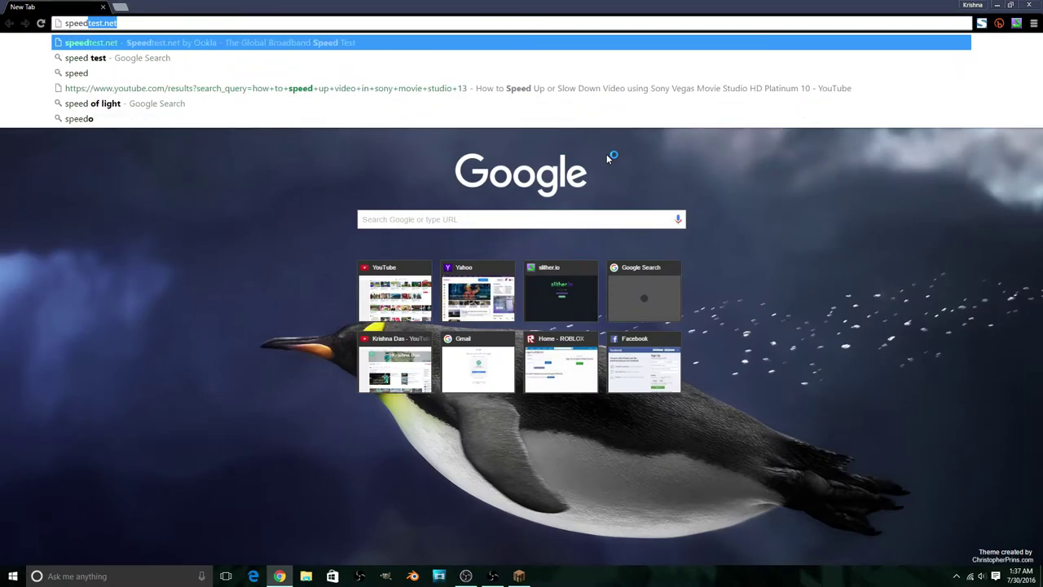
key(Right)
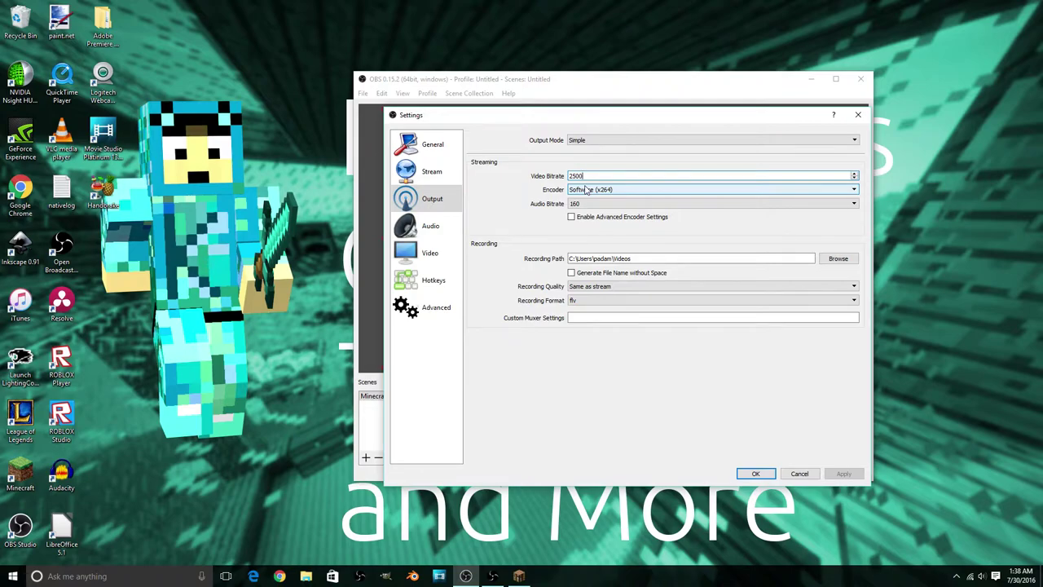
Try a streaming video bitrate of 3500, then set it back to 2500
click(592, 176)
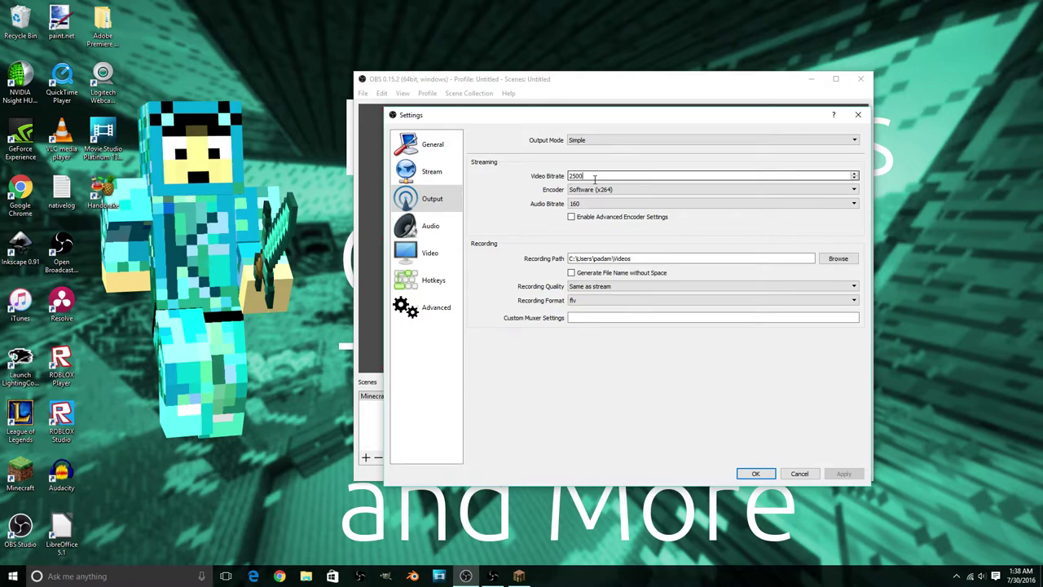
text(00)
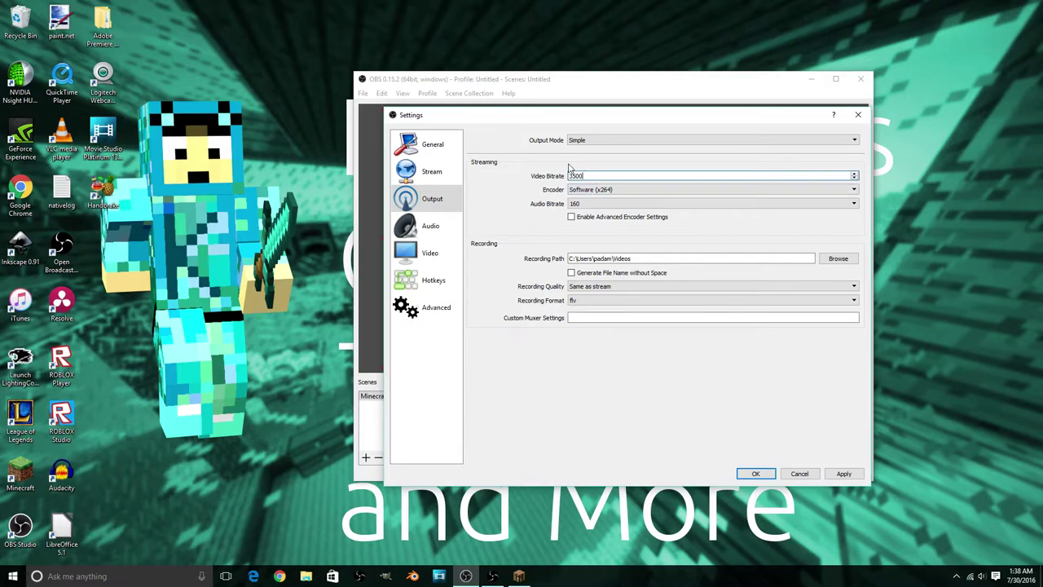
key(ctrl+a)
text(2500)
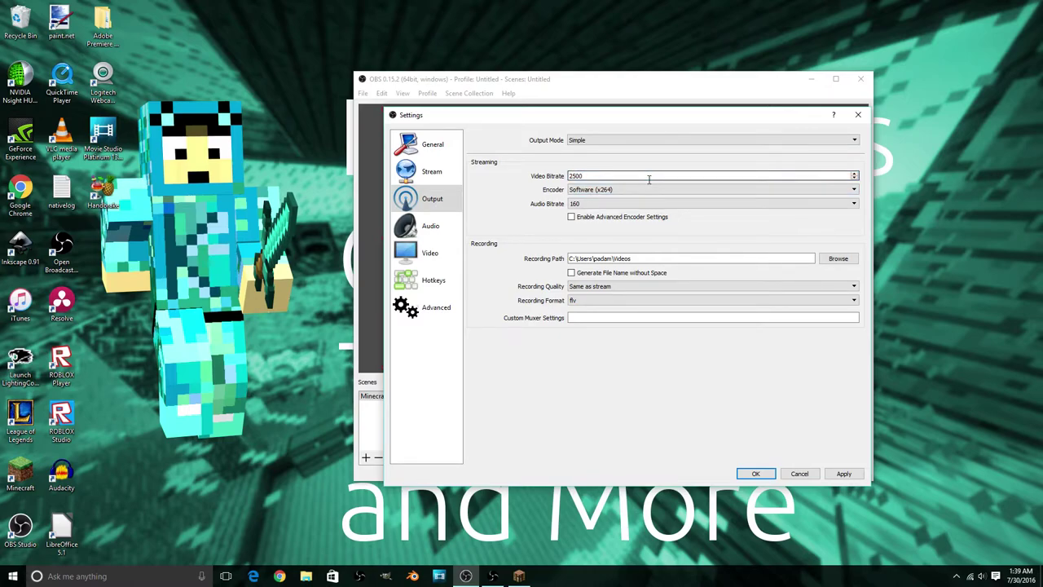
Try a streaming audio bitrate of 320, then return it to 160
click(649, 203)
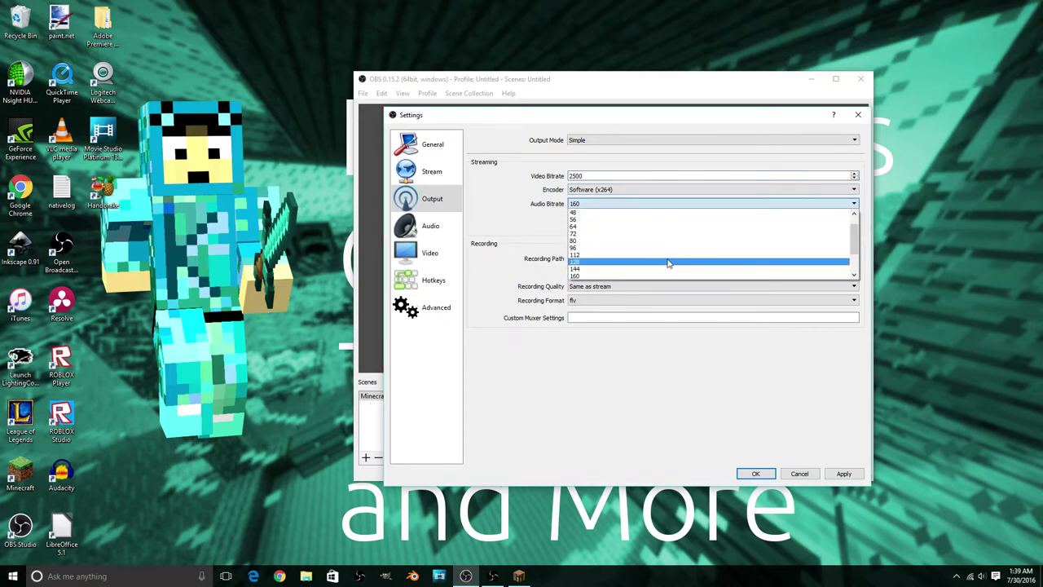
click(560, 377)
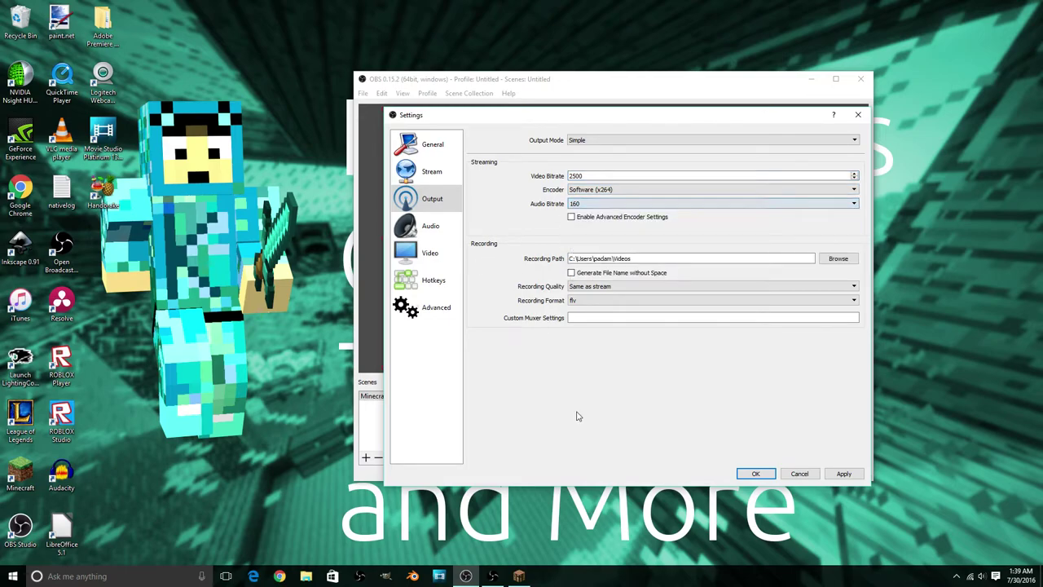
click(604, 204)
click(619, 275)
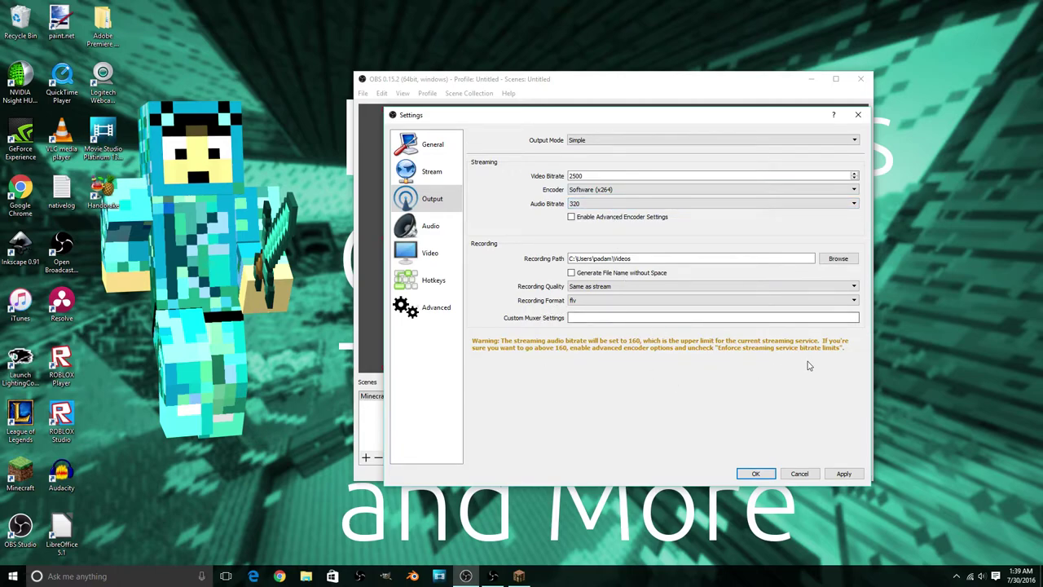
click(661, 204)
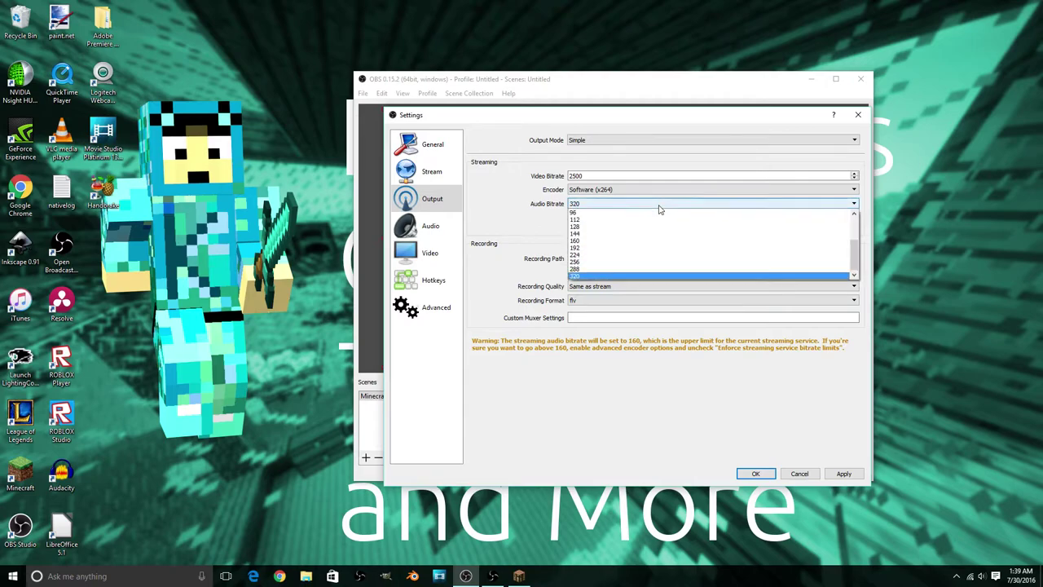
click(655, 246)
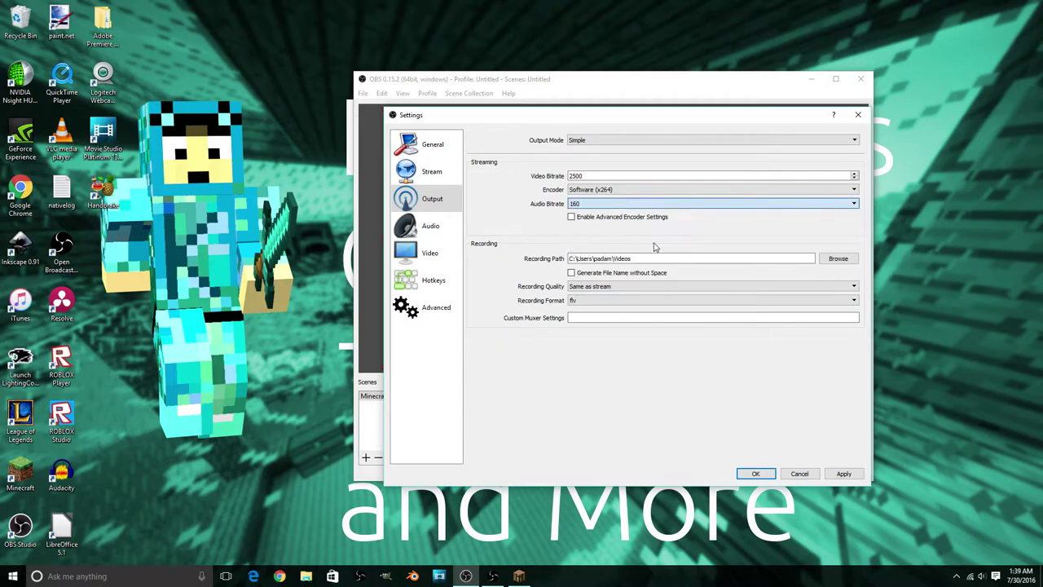
Review the available audio bitrates and recording quality options, keeping 160 and Same as stream
click(588, 208)
click(588, 209)
click(588, 208)
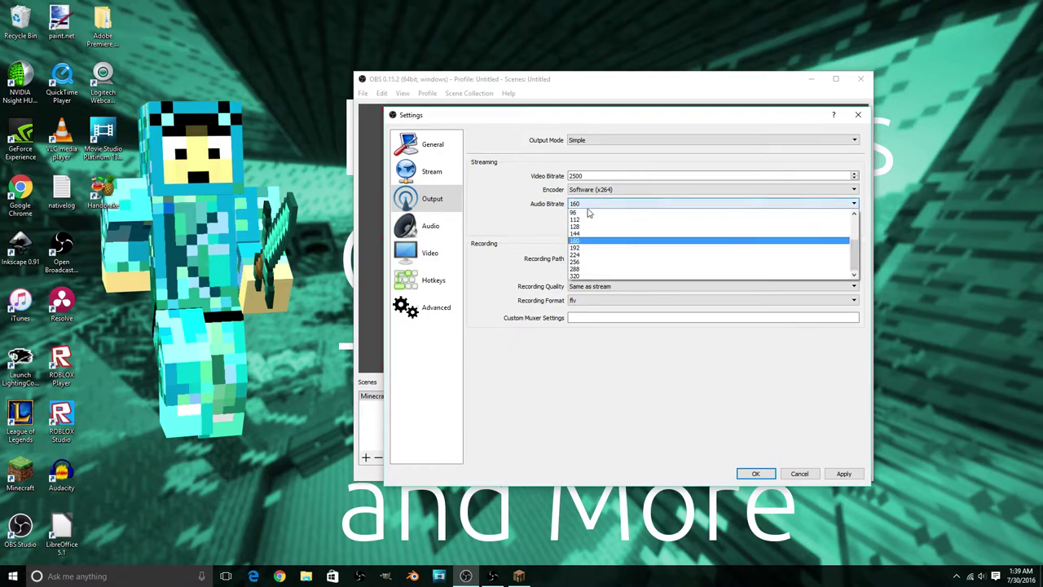
click(615, 307)
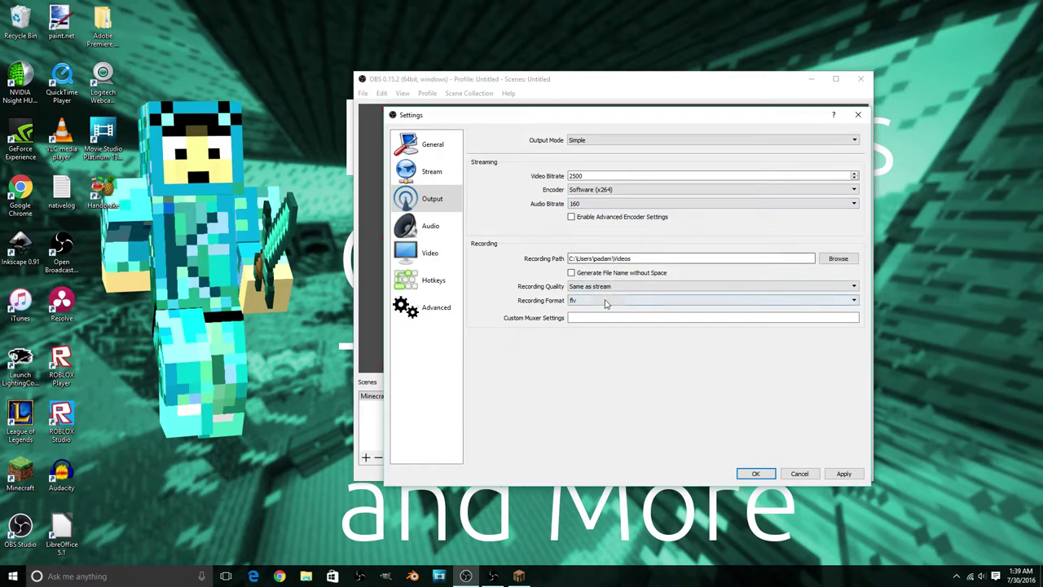
click(671, 289)
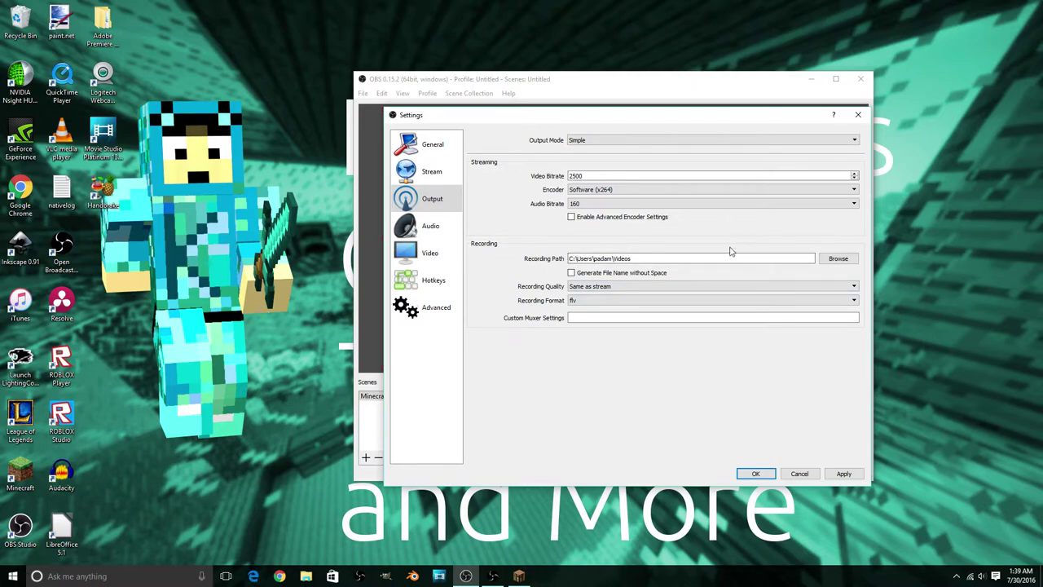
click(636, 286)
click(634, 294)
Try a streaming video bitrate of 5000, then raise it to 10000
double_click(601, 176)
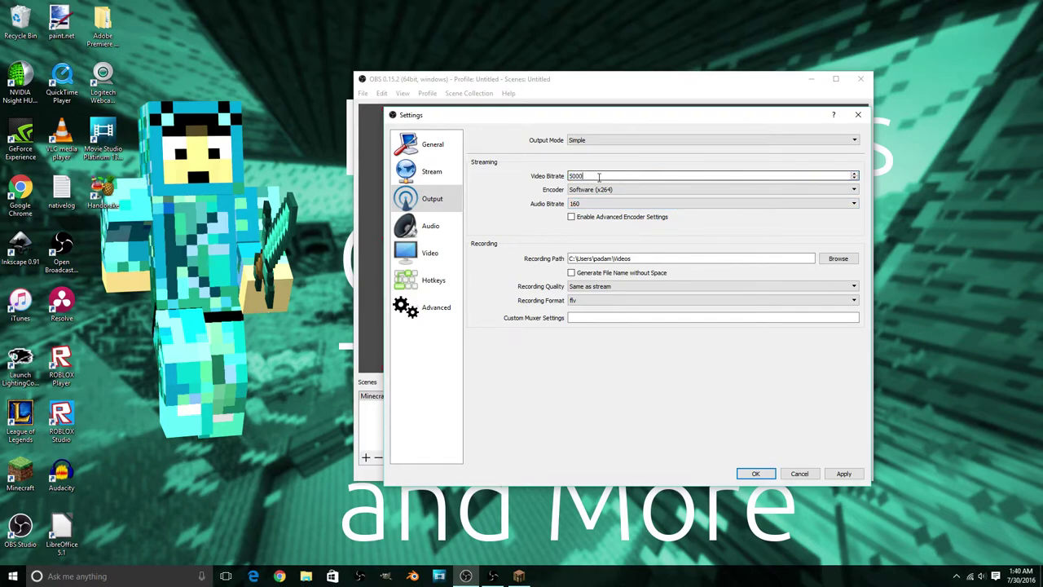
drag(595, 174, 517, 165)
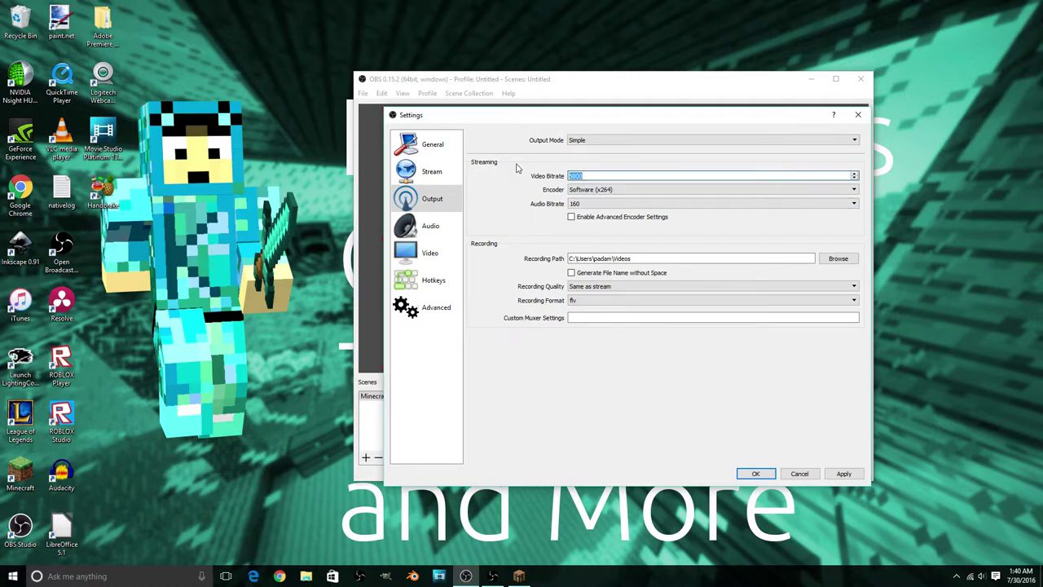
text(100)
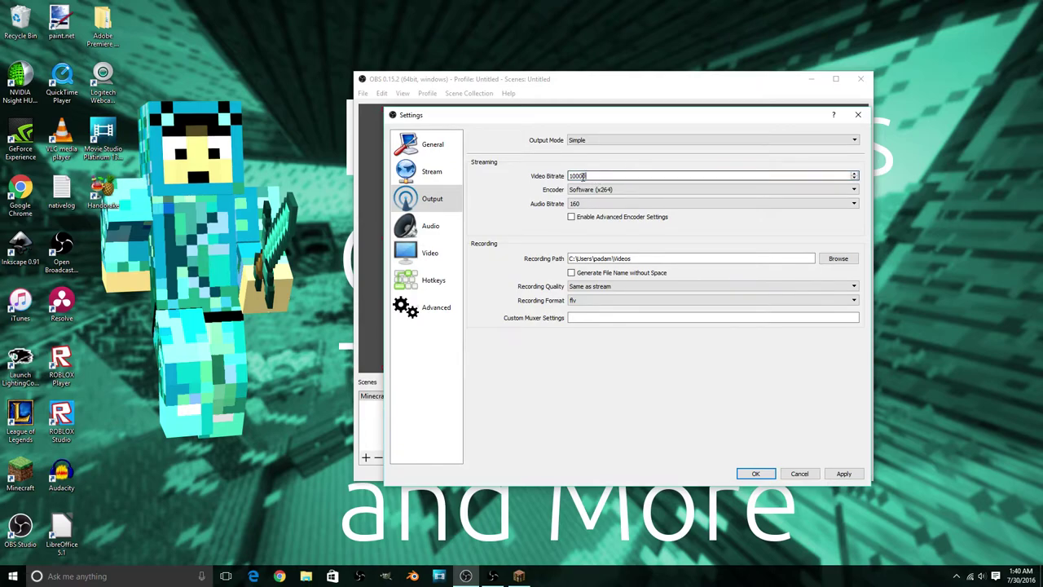
click(95, 193)
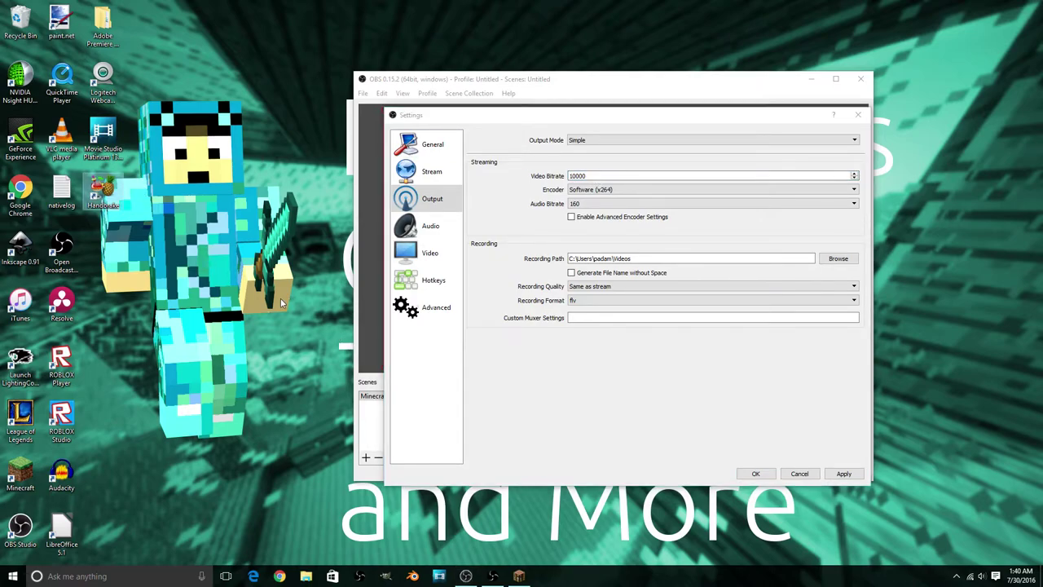
click(409, 330)
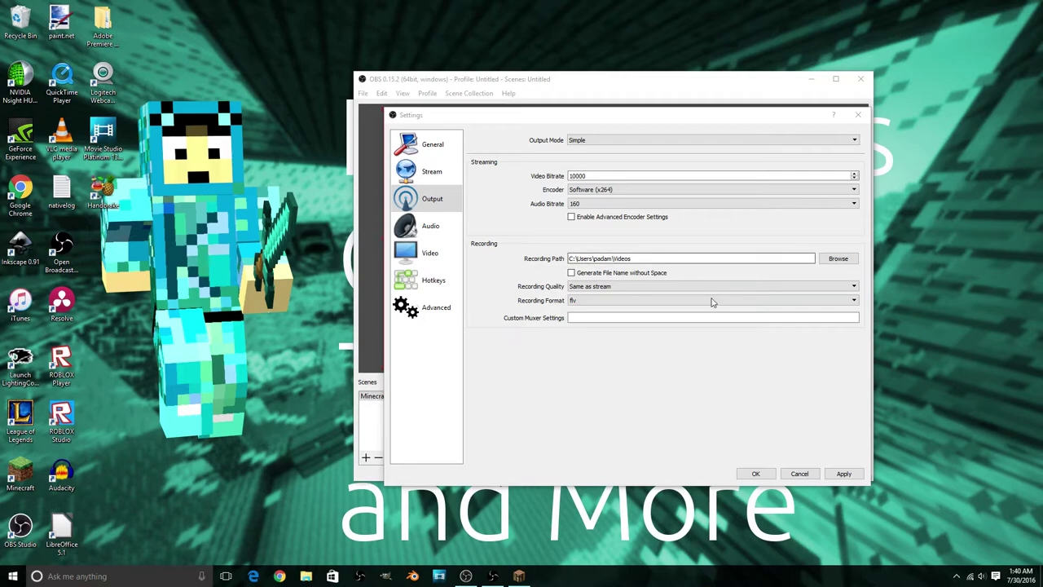
Set the streaming video bitrate to 2500
double_click(700, 175)
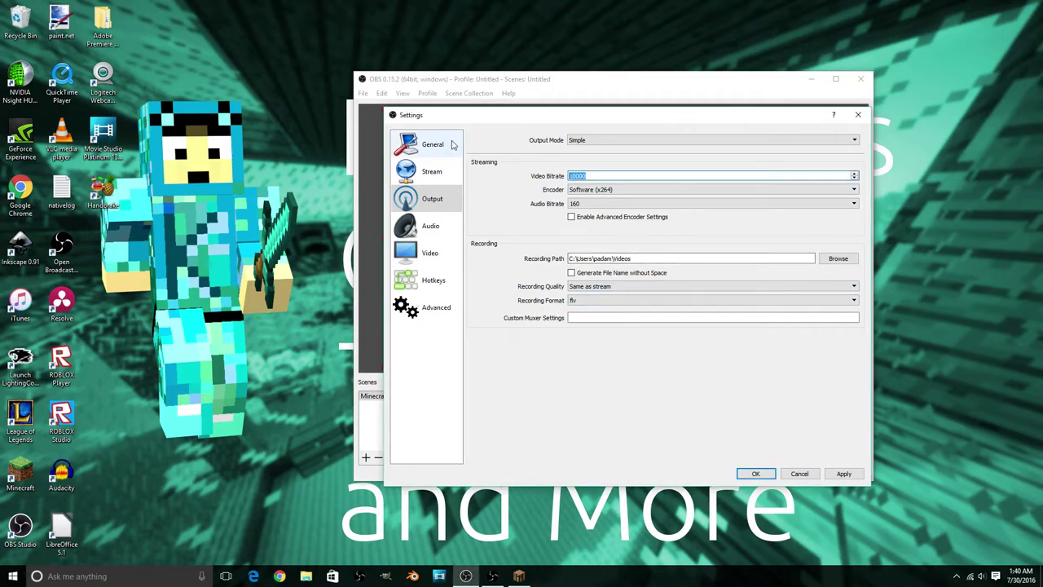
click(662, 176)
double_click(661, 176)
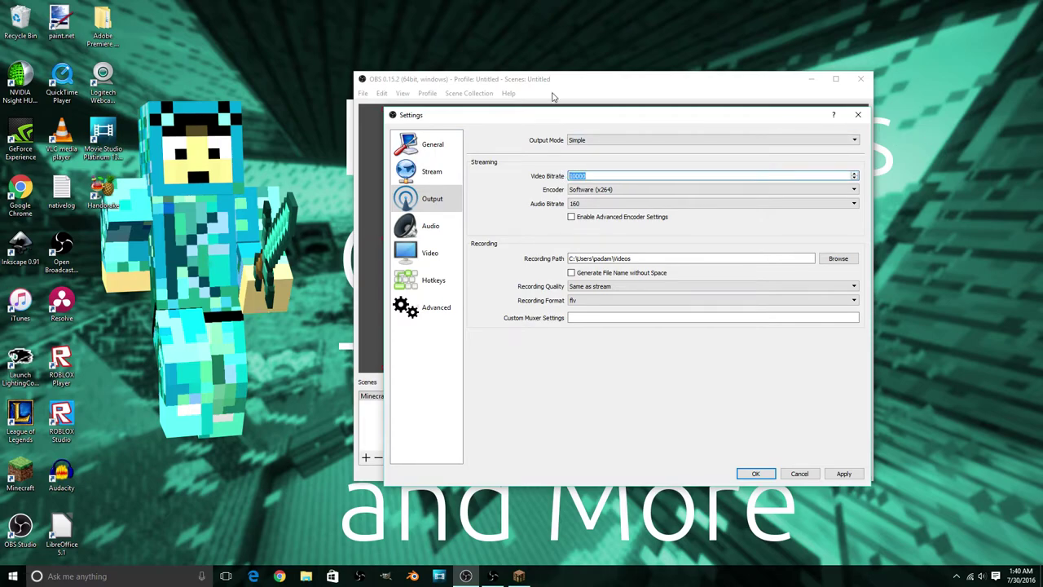
text(2500)
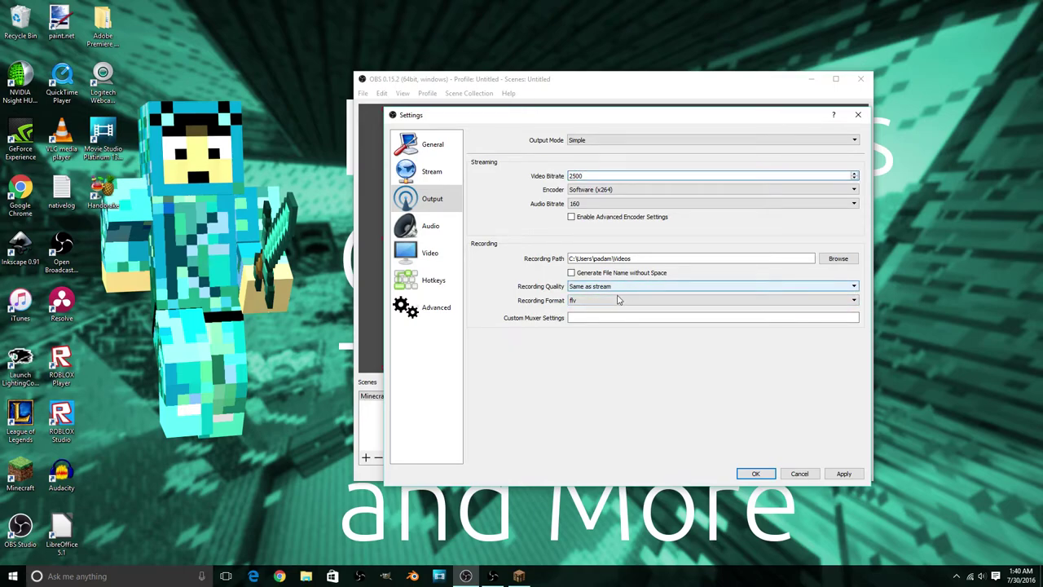
Try the recording quality Indistinguishable Quality, Large File Size, then switch it back to Same as stream
click(624, 291)
click(623, 310)
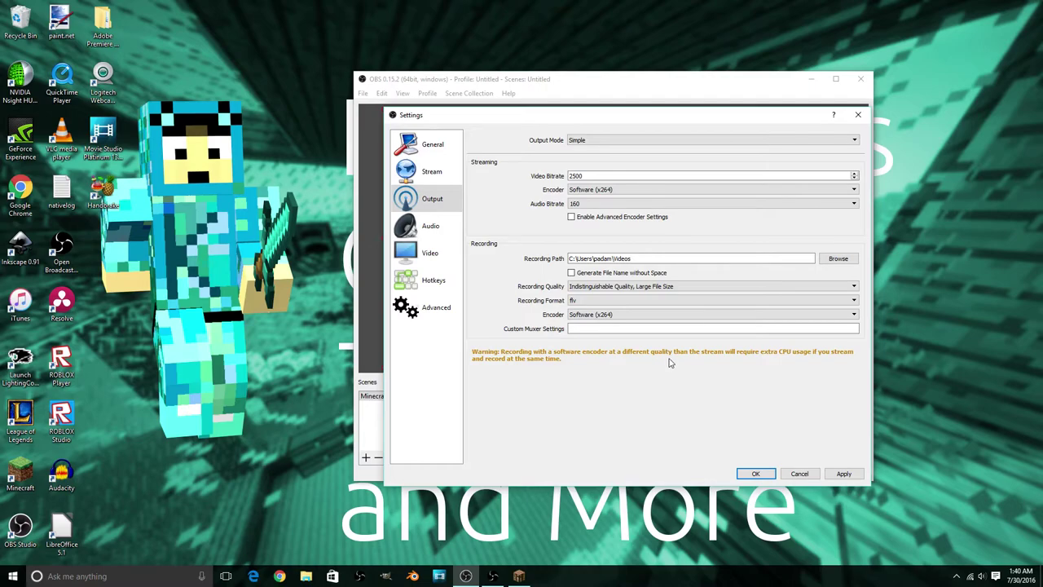
click(651, 287)
click(650, 295)
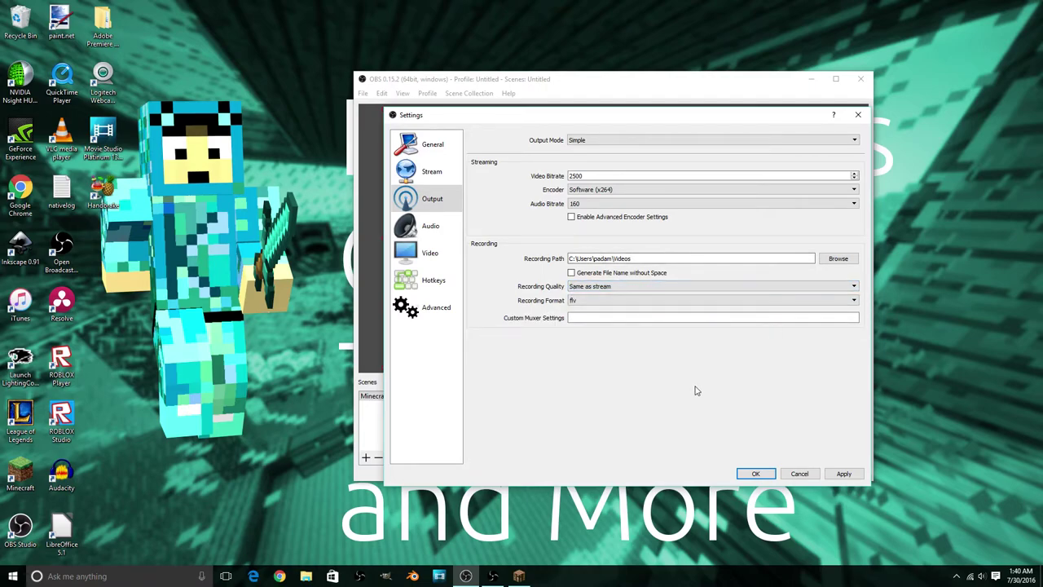
Try the recording quality Lossless Quality, Tremendously Large File Size, and decline the lossless confirmation
click(743, 287)
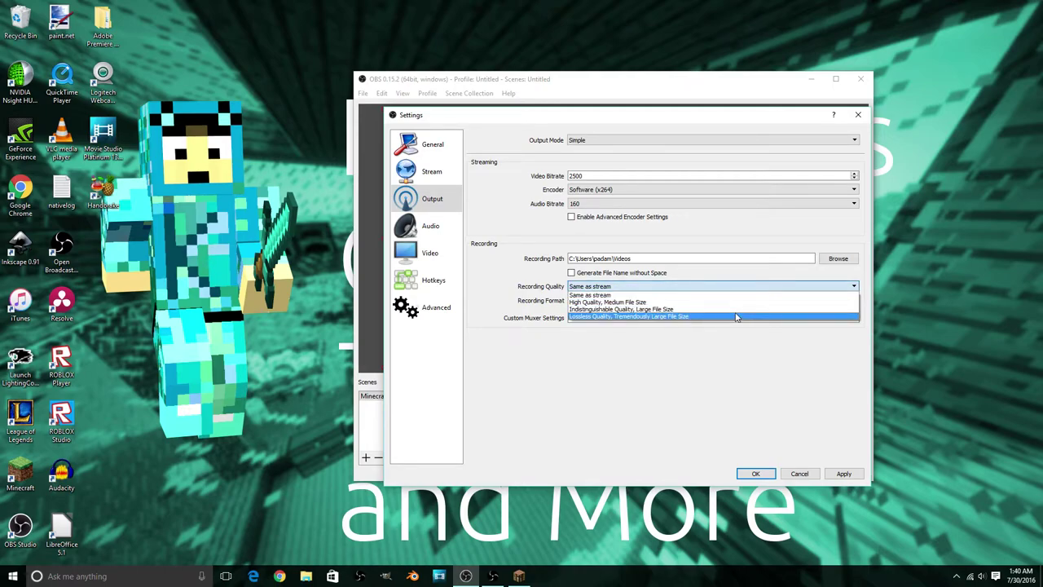
click(775, 327)
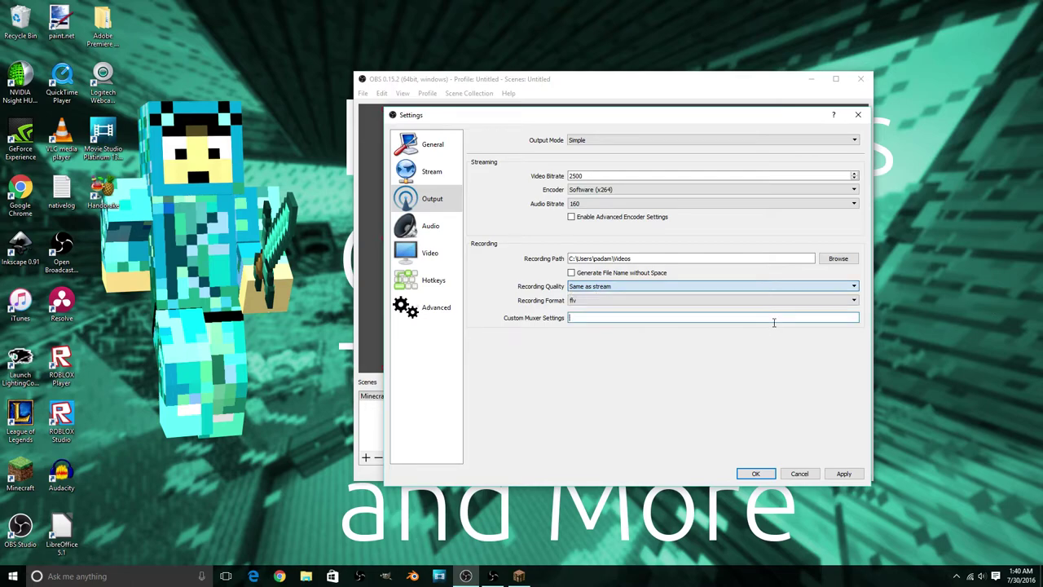
click(722, 287)
click(704, 317)
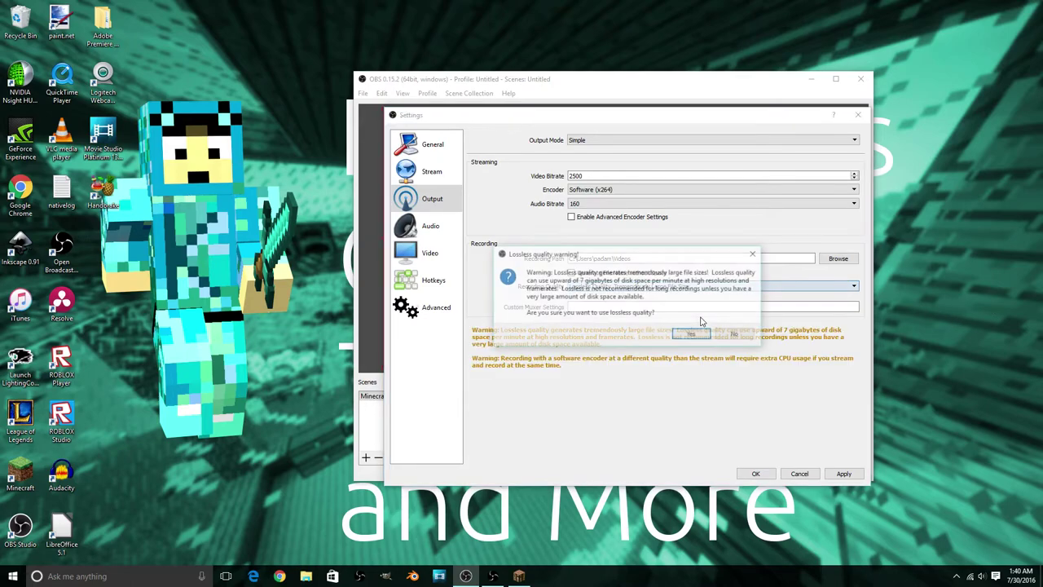
click(736, 334)
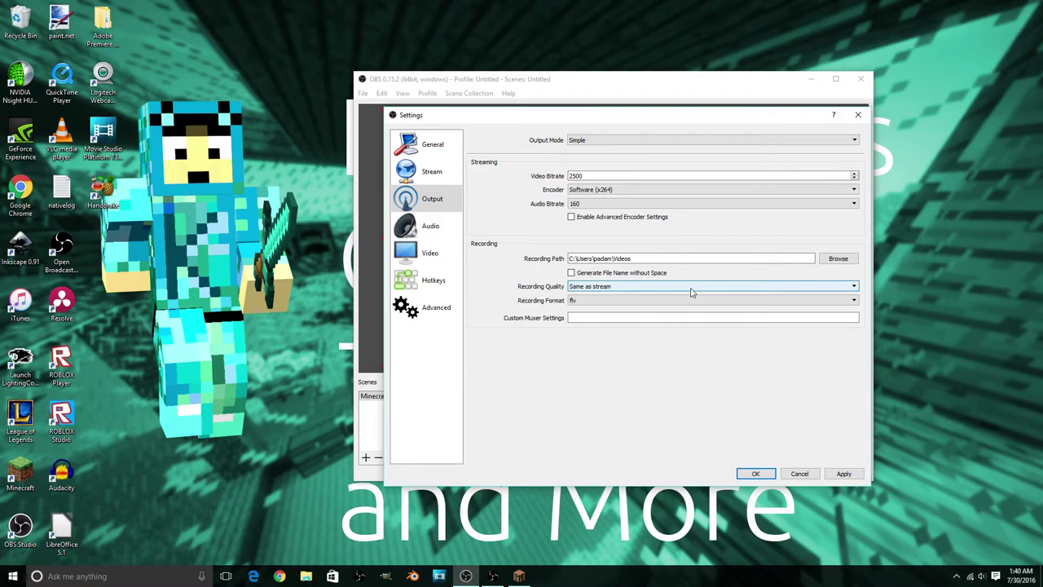
Set the recording format to mp4
click(650, 304)
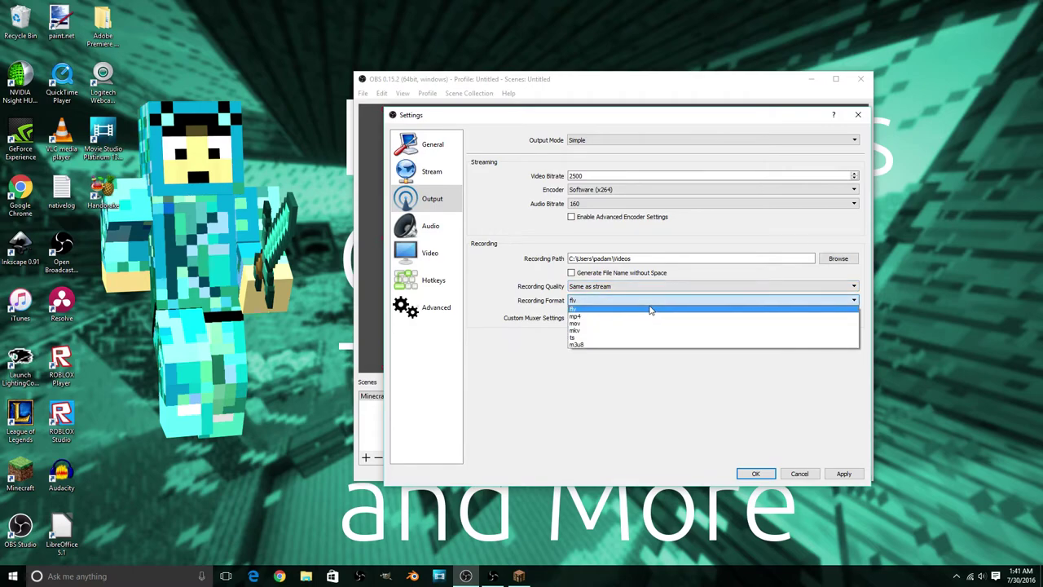
click(651, 315)
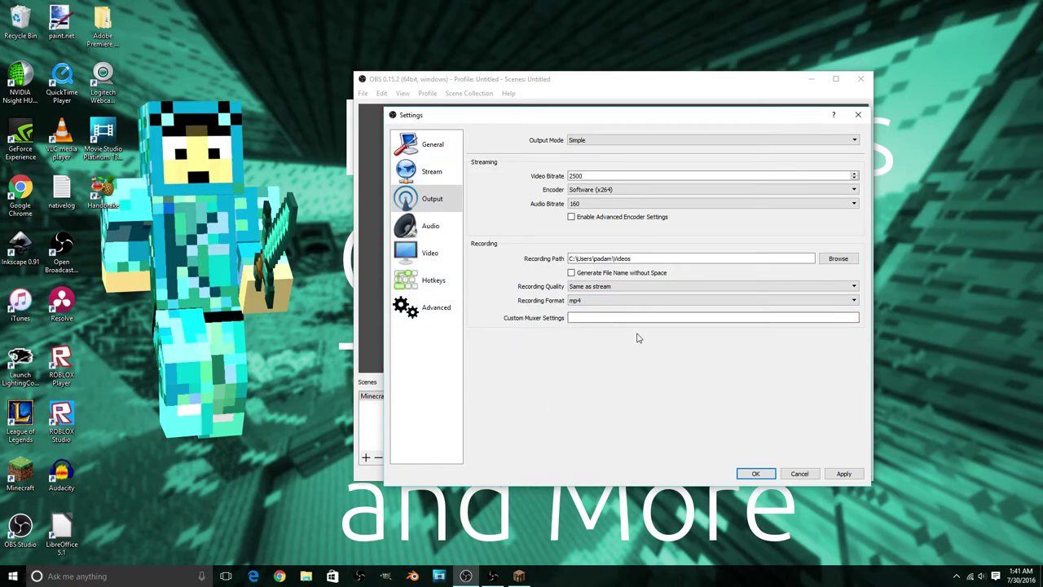
click(585, 301)
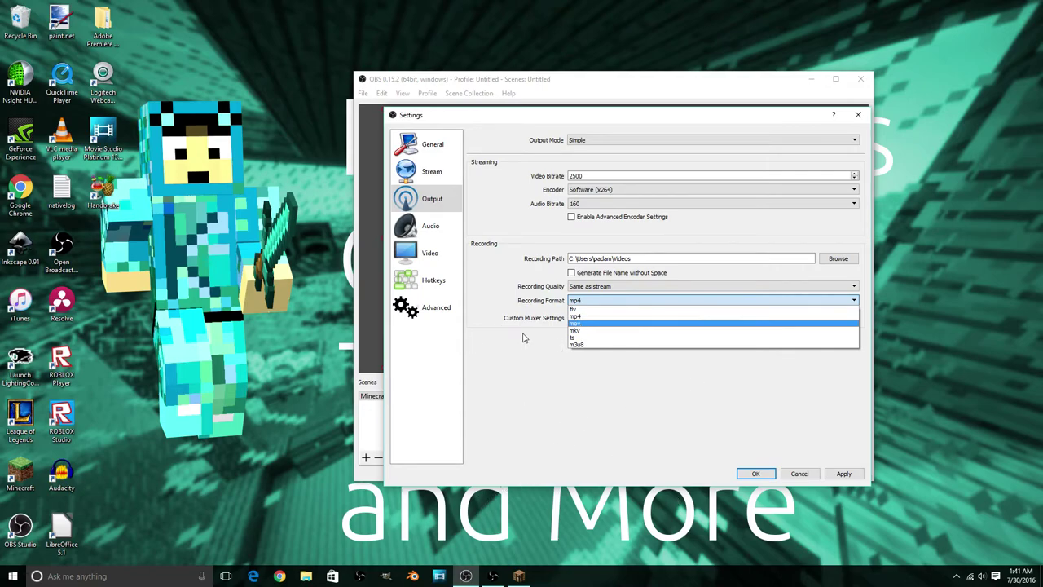
click(602, 319)
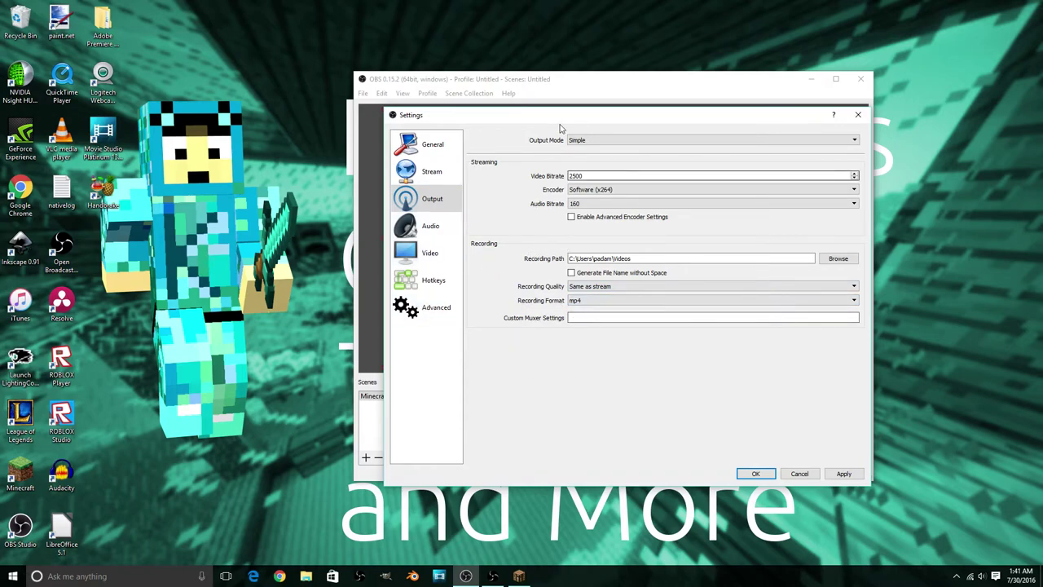
drag(543, 121, 580, 109)
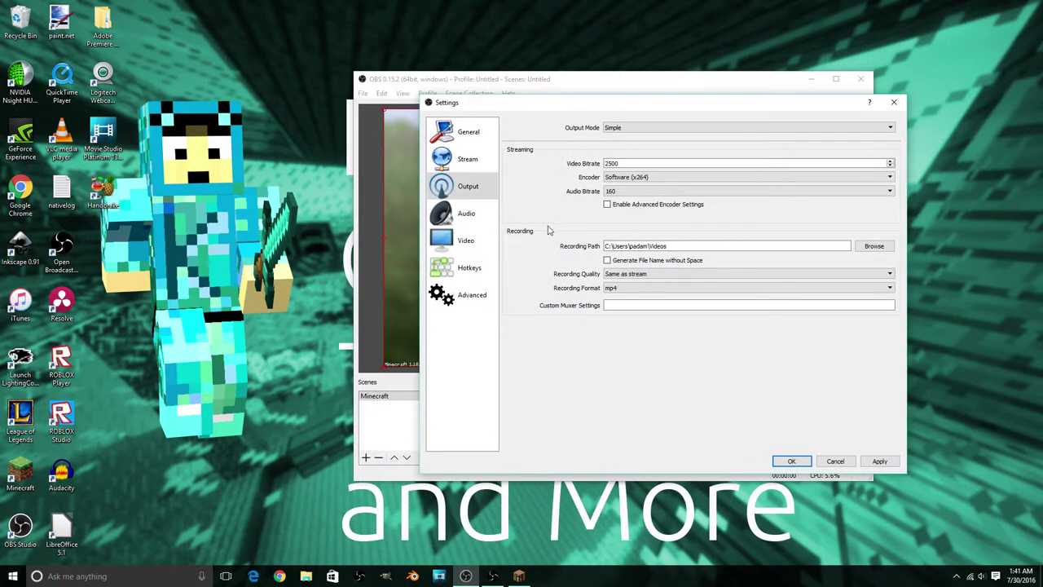
Set the primary desktop audio device to Speakers (Realtek High Definition Audio) in the audio settings
click(480, 216)
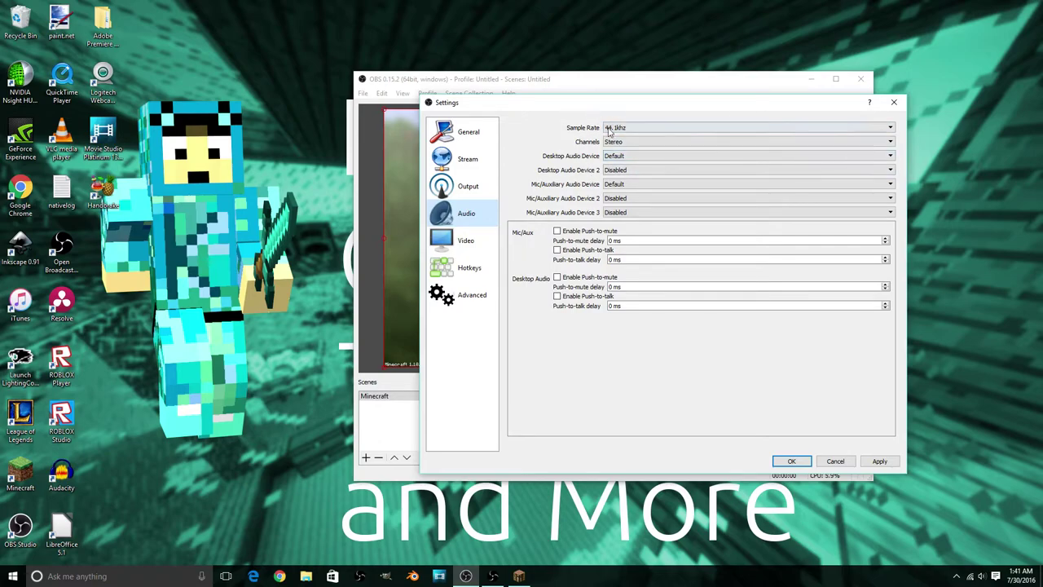
click(628, 154)
click(626, 155)
click(626, 155)
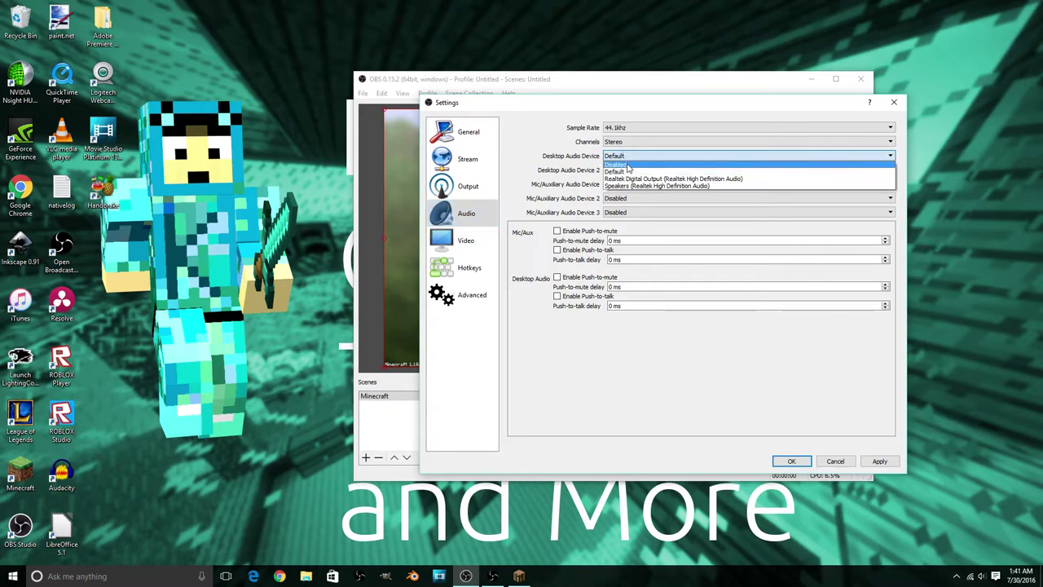
click(632, 186)
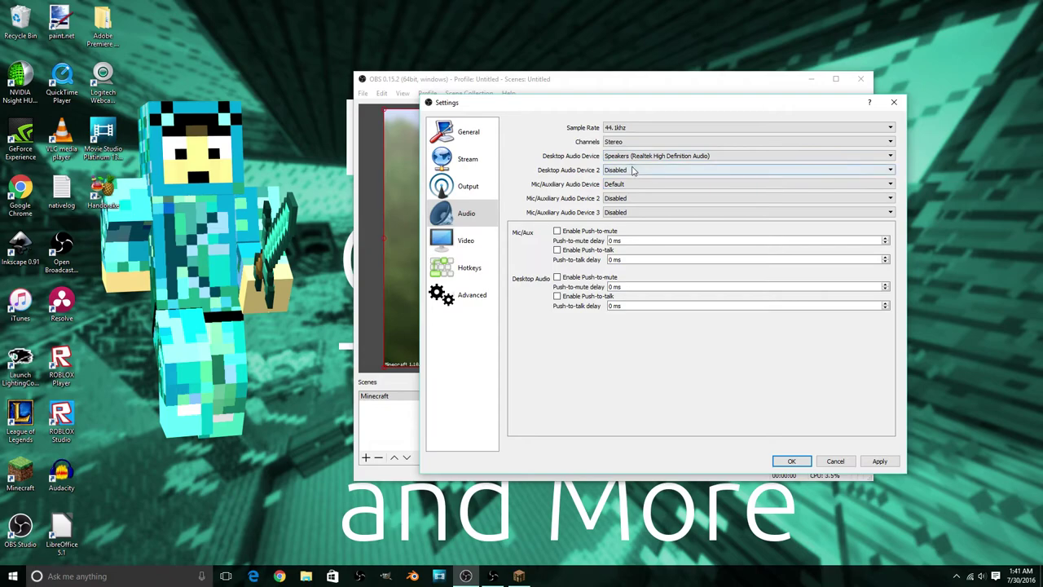
click(632, 171)
click(632, 172)
Try Microphone (Blue Snowball) as the first mic/auxiliary audio device, and set it to Microphone (HD Webcam C615)
click(639, 185)
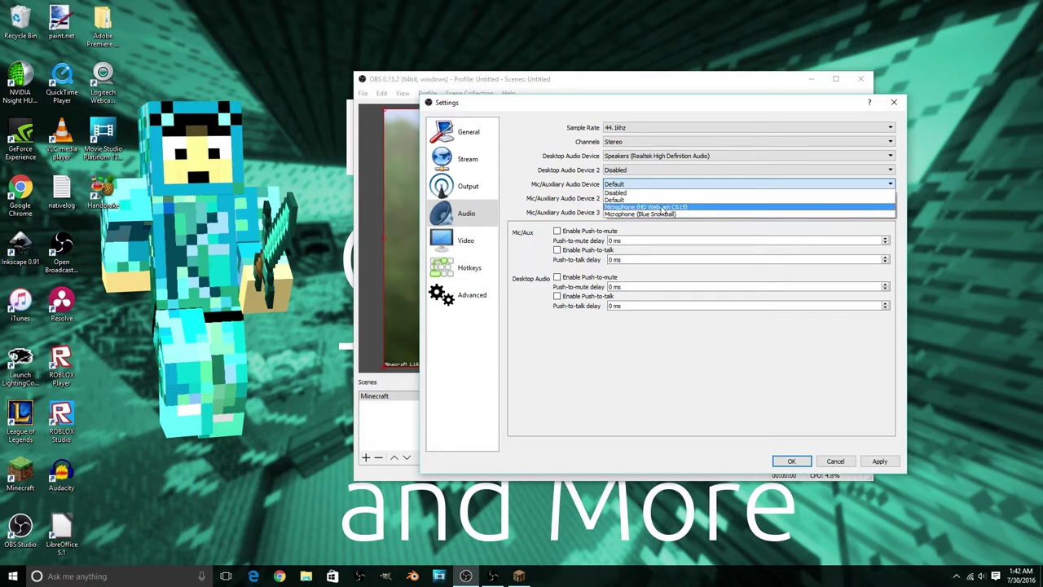
click(664, 208)
click(650, 185)
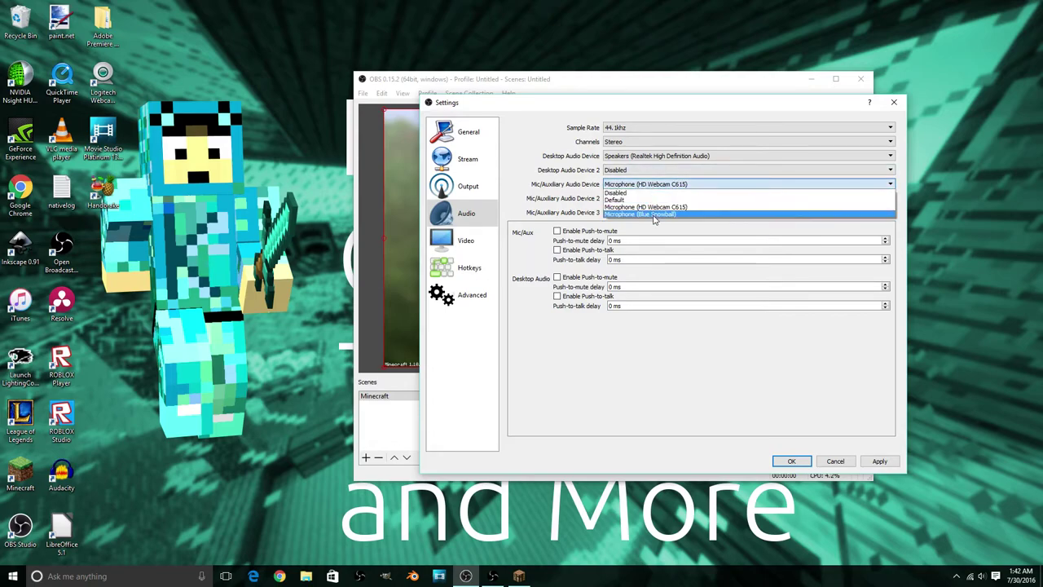
click(652, 214)
click(738, 186)
click(722, 202)
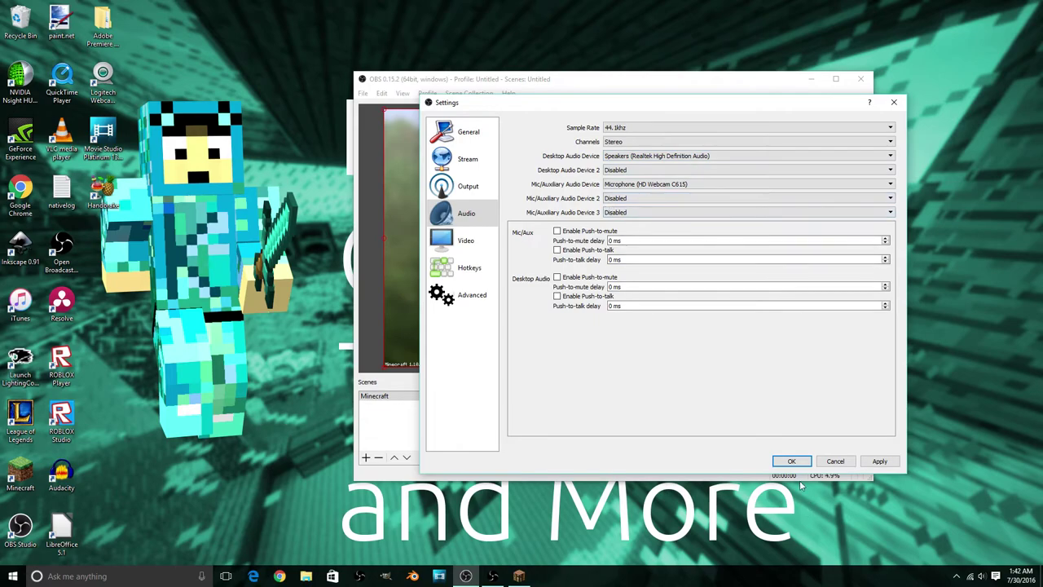
Set the output (scaled) resolution to 1920x1080 in the video settings
click(471, 294)
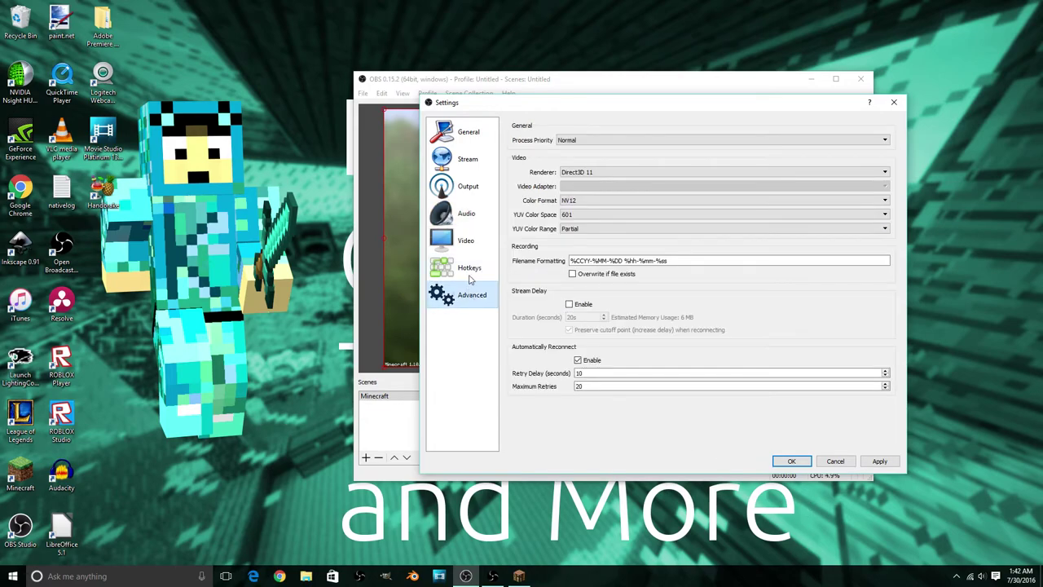
click(469, 269)
click(467, 238)
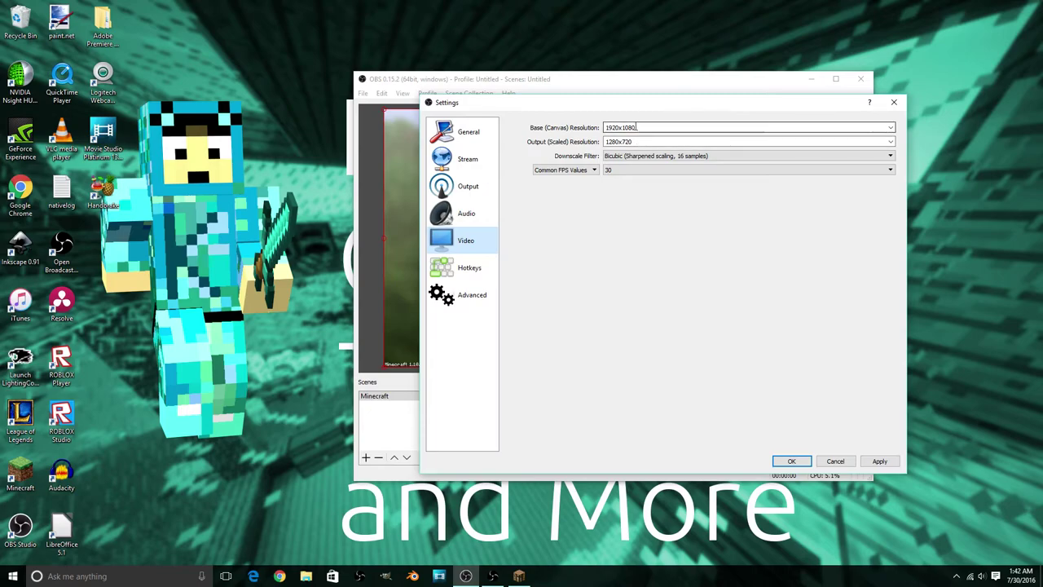
double_click(649, 142)
click(682, 128)
double_click(681, 128)
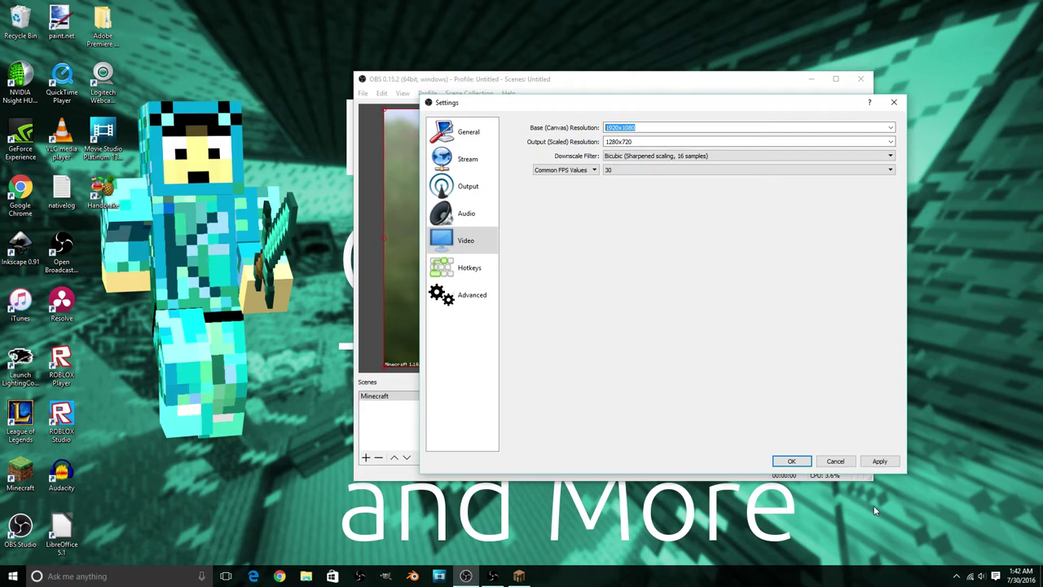
click(636, 142)
double_click(637, 142)
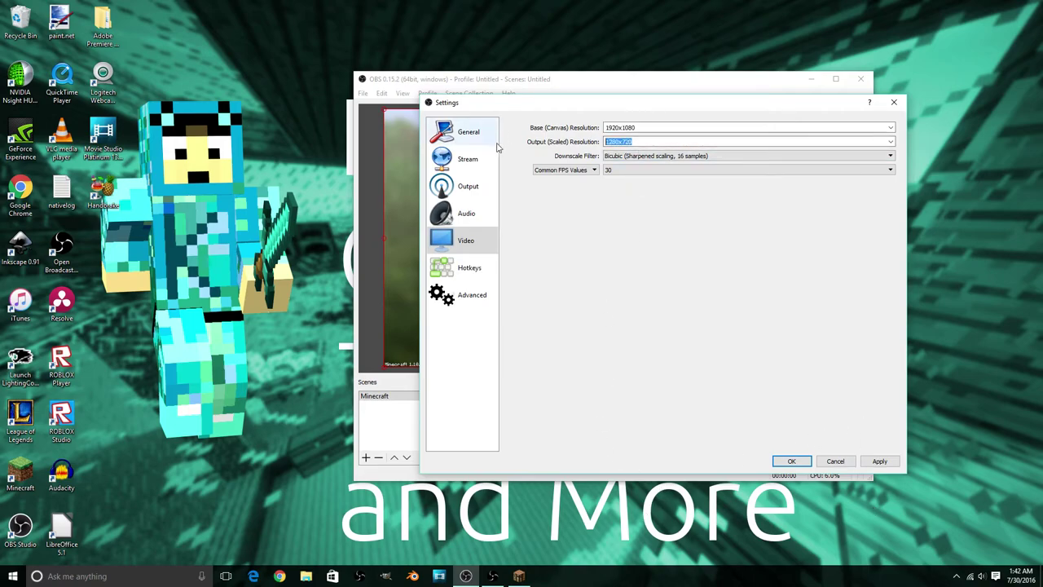
text(1920x1080)
Set the common FPS value to 59.94 and save the settings
click(714, 173)
click(713, 172)
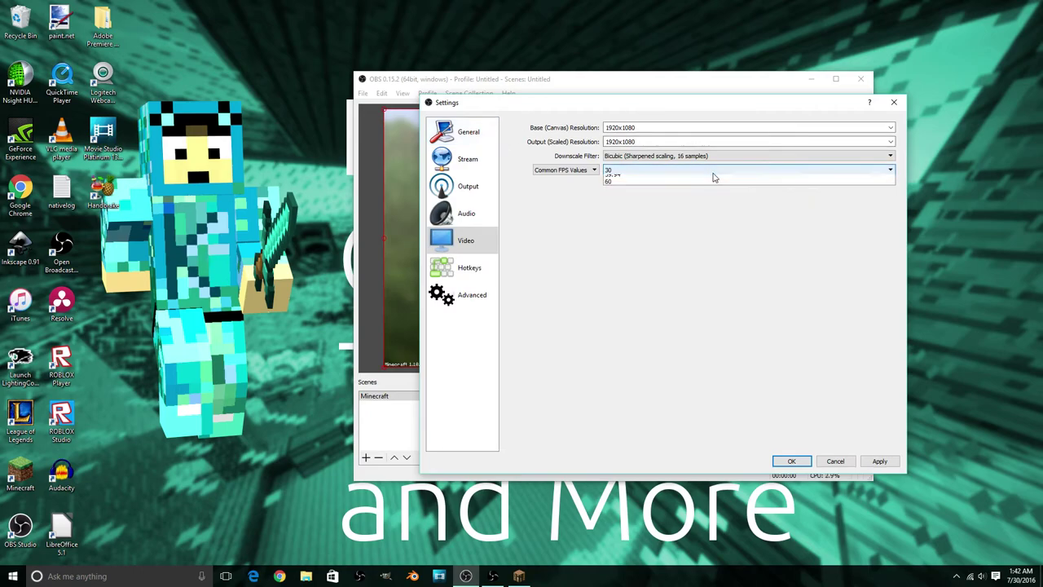
click(714, 173)
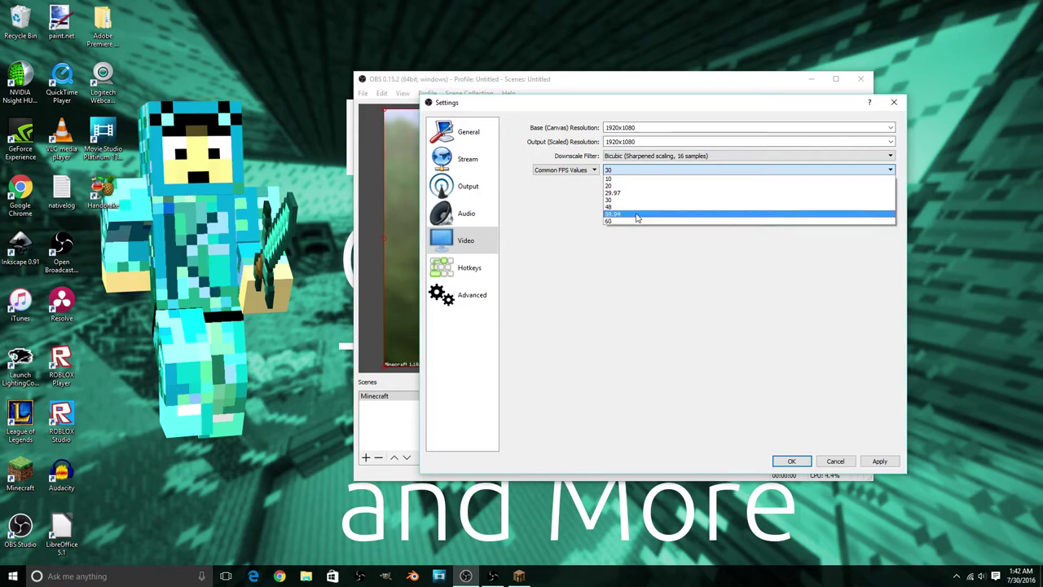
click(637, 216)
click(687, 173)
click(687, 173)
click(689, 172)
click(687, 358)
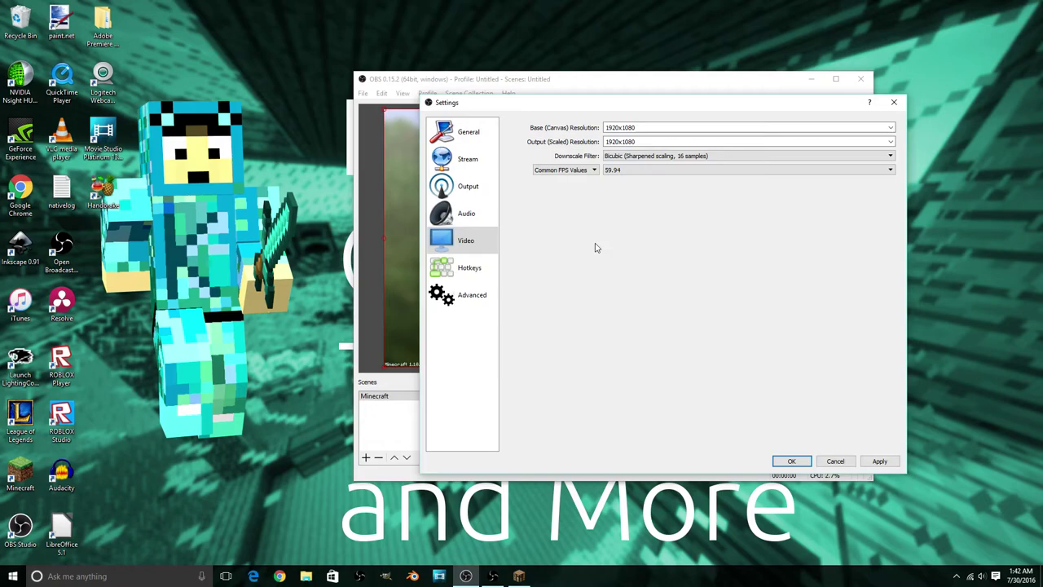
click(618, 172)
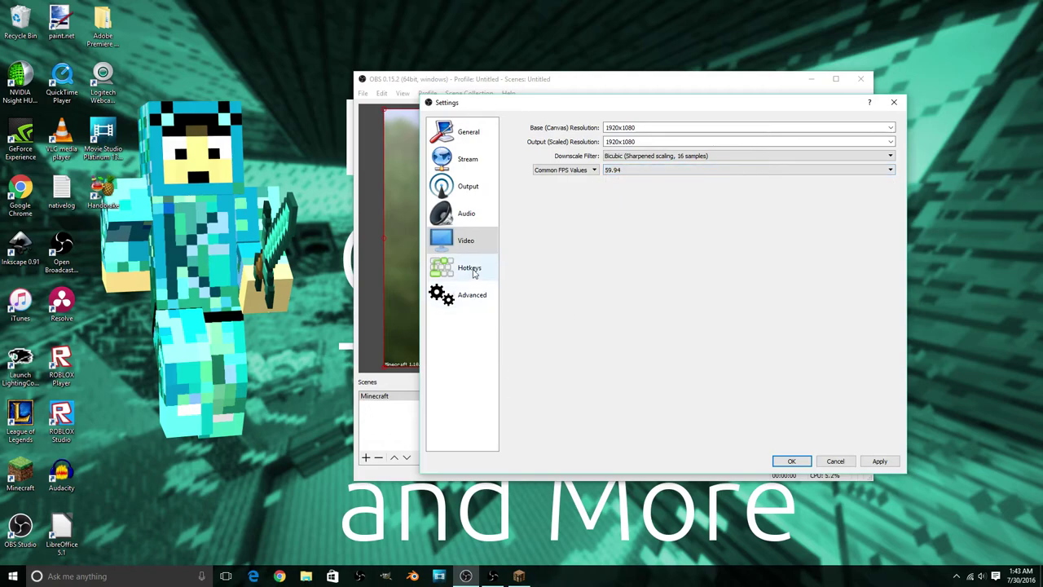
click(787, 462)
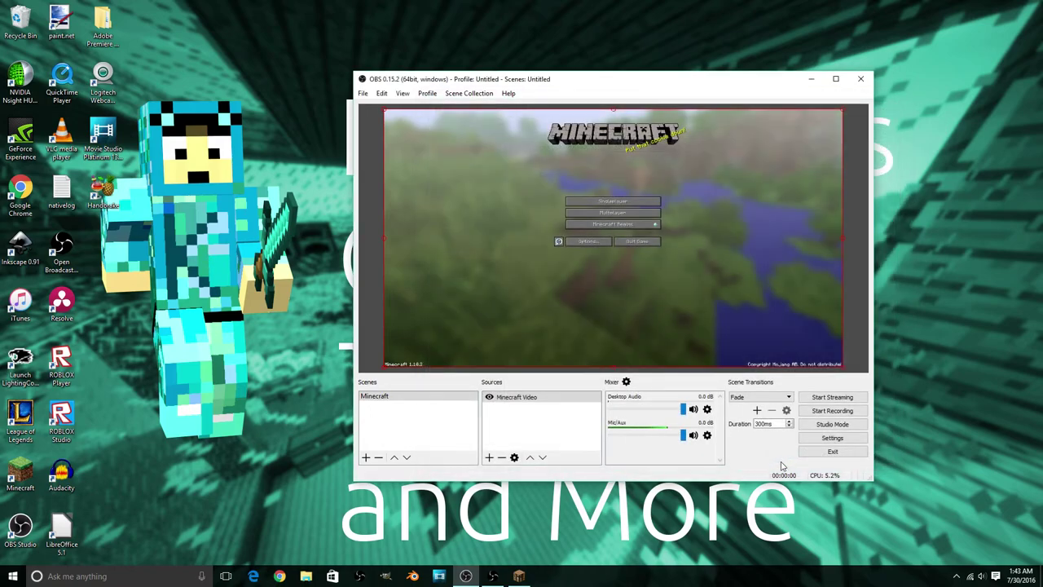
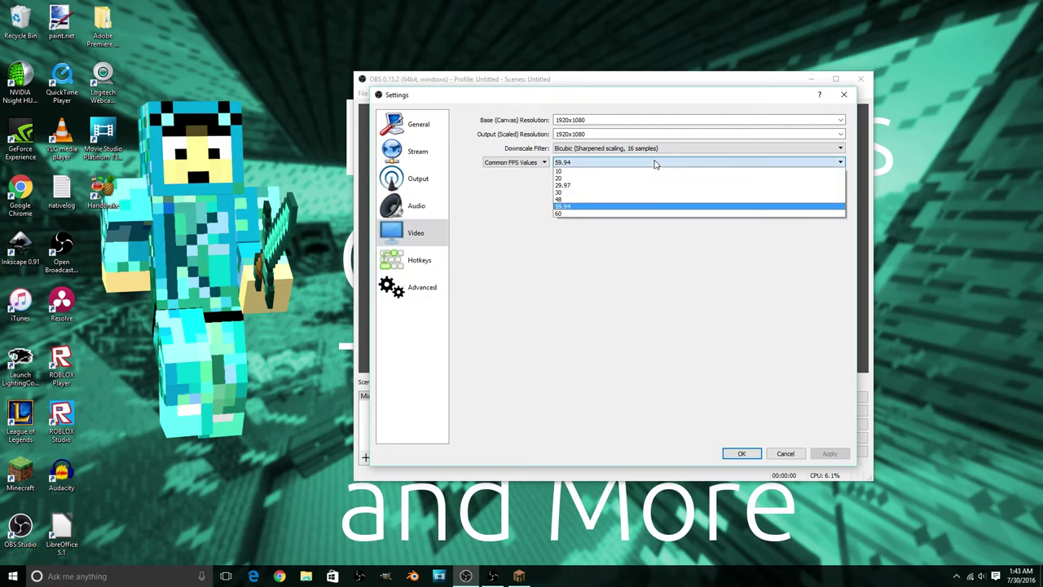
Review the available common FPS values in the video settings and close the settings
click(637, 163)
click(637, 165)
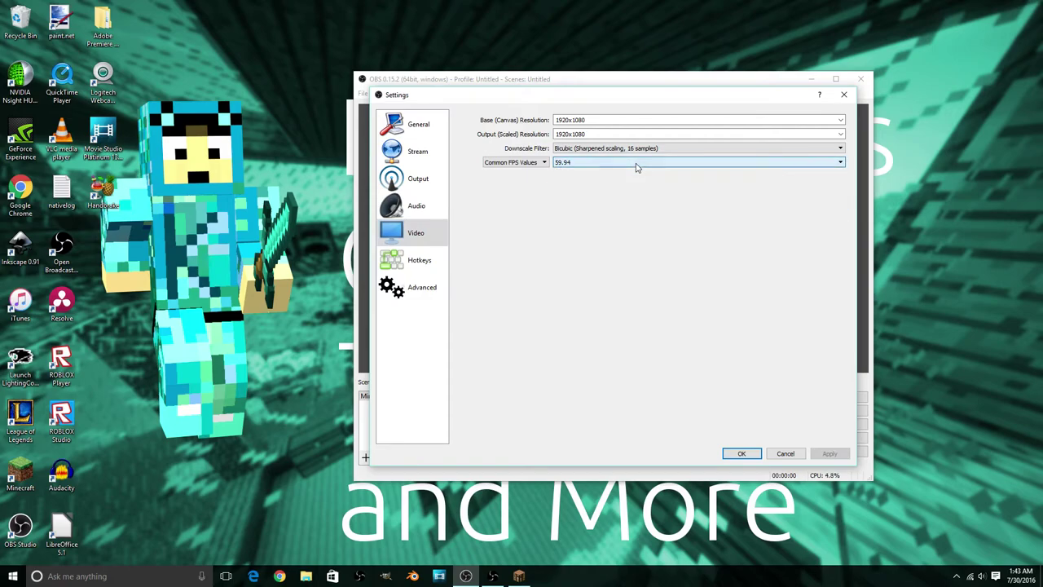
click(736, 454)
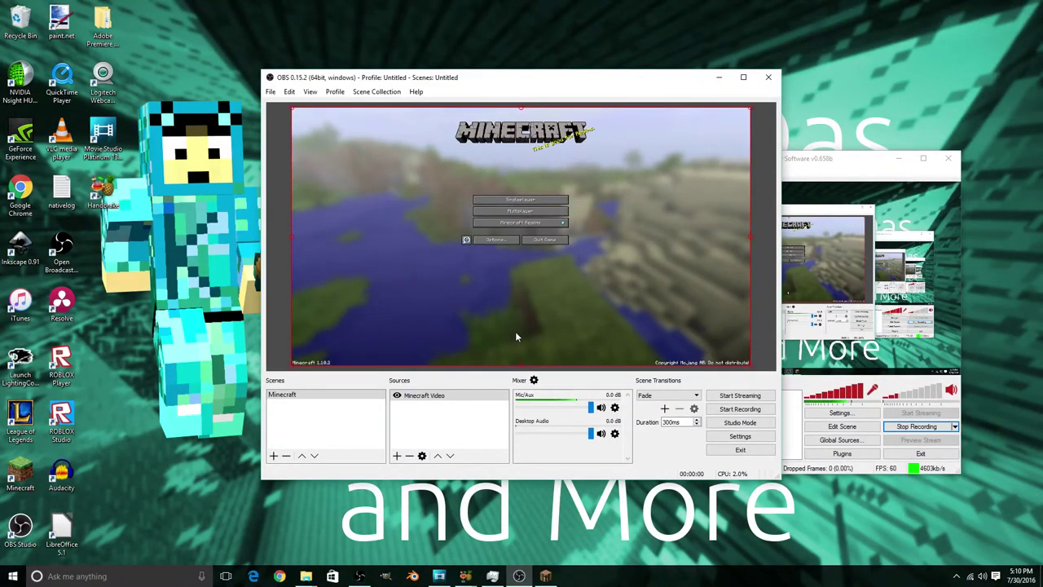
Lower the Desktop Audio mixer level to -11.6 dB and review the Minecraft Video source's properties
drag(591, 434, 564, 434)
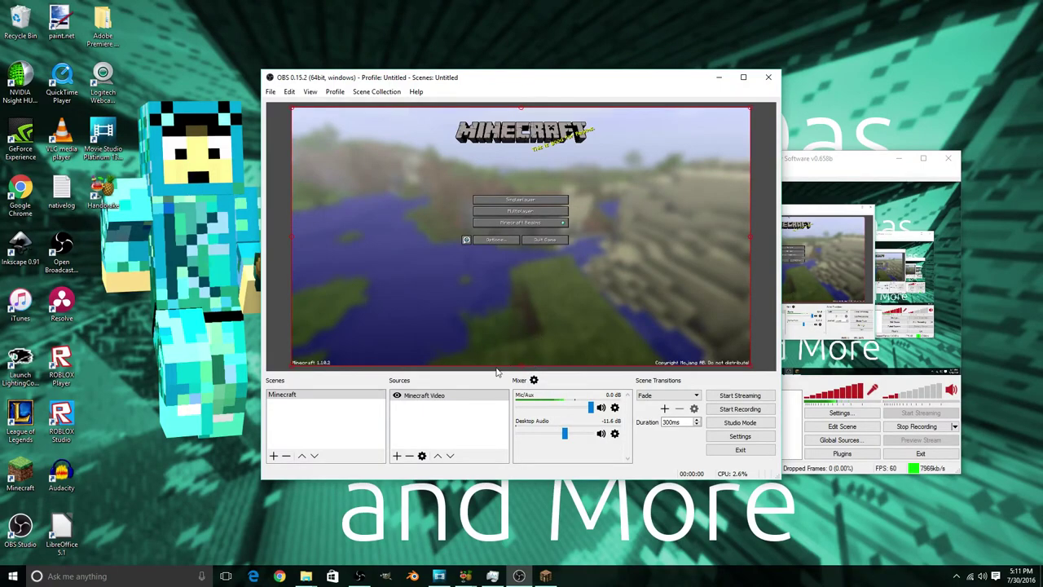
click(421, 456)
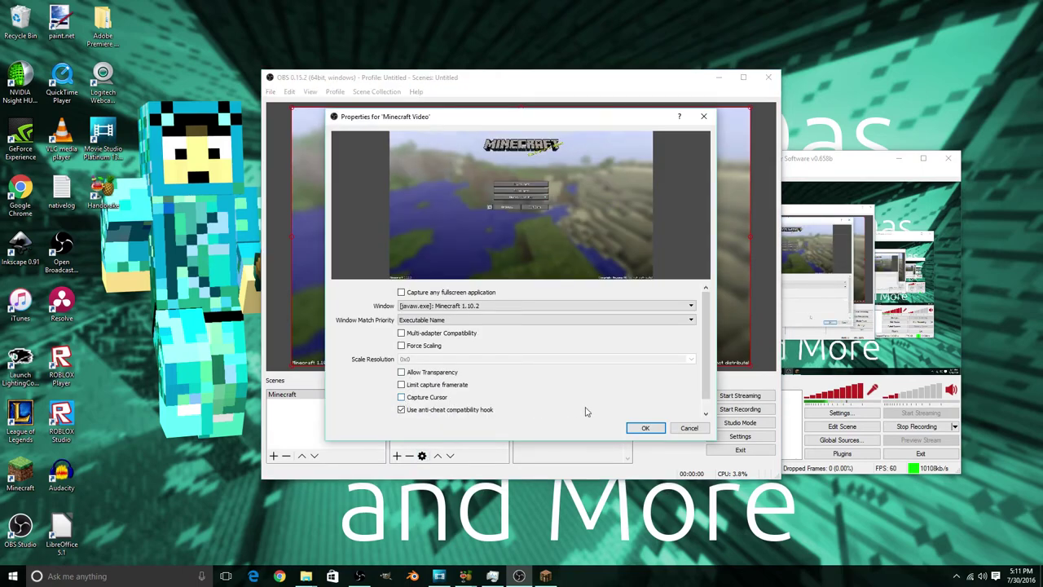
click(645, 428)
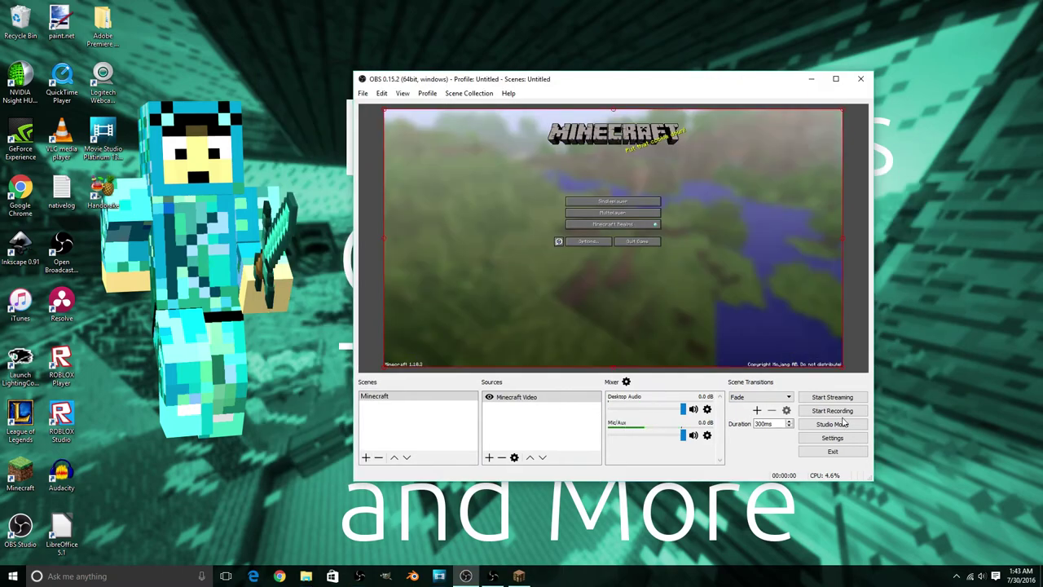
Set the streaming encoder to Hardware (NVENC) in the output settings and save the settings
click(833, 439)
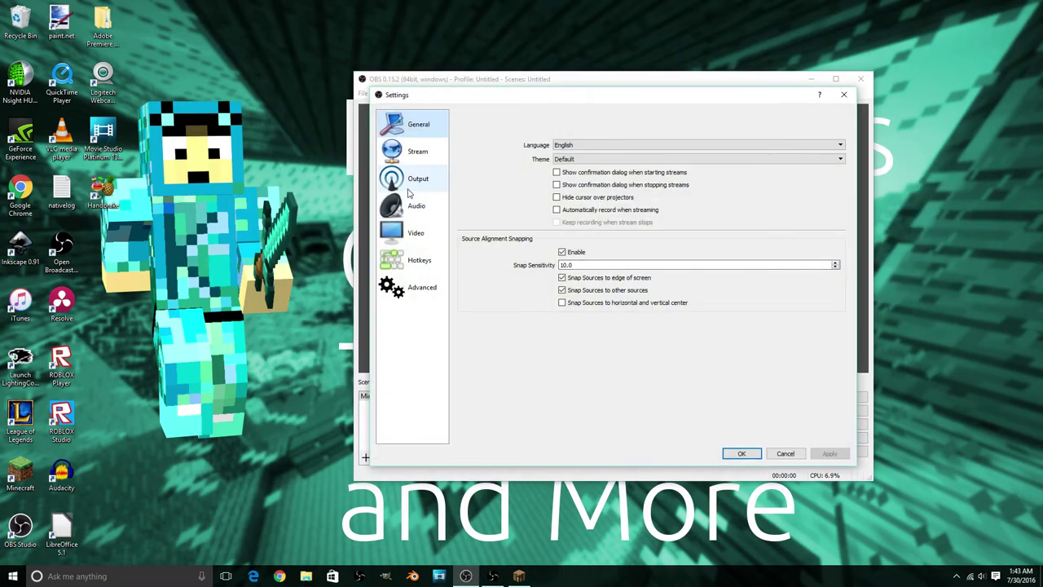
click(410, 188)
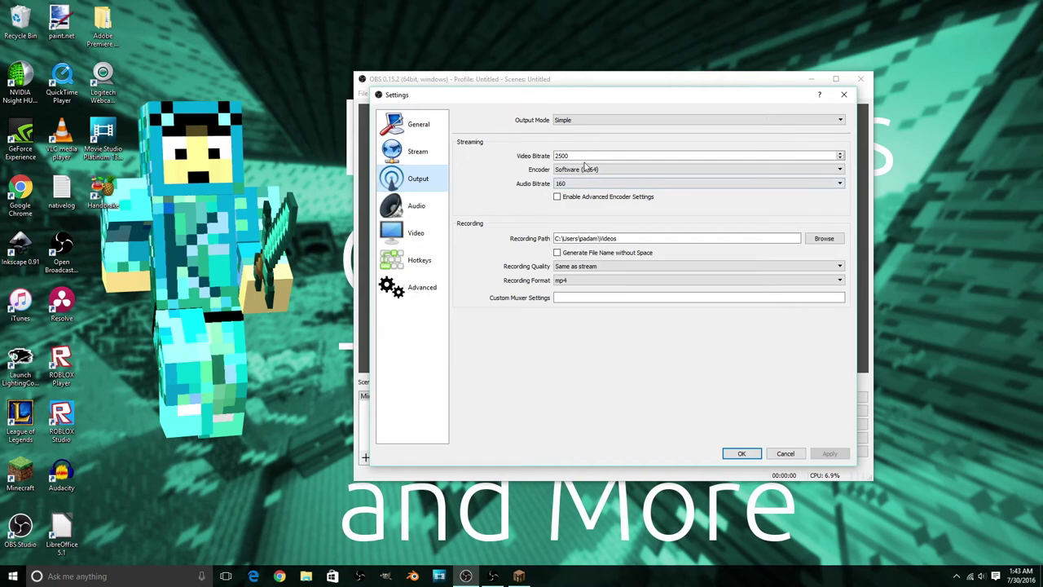
click(584, 169)
click(595, 198)
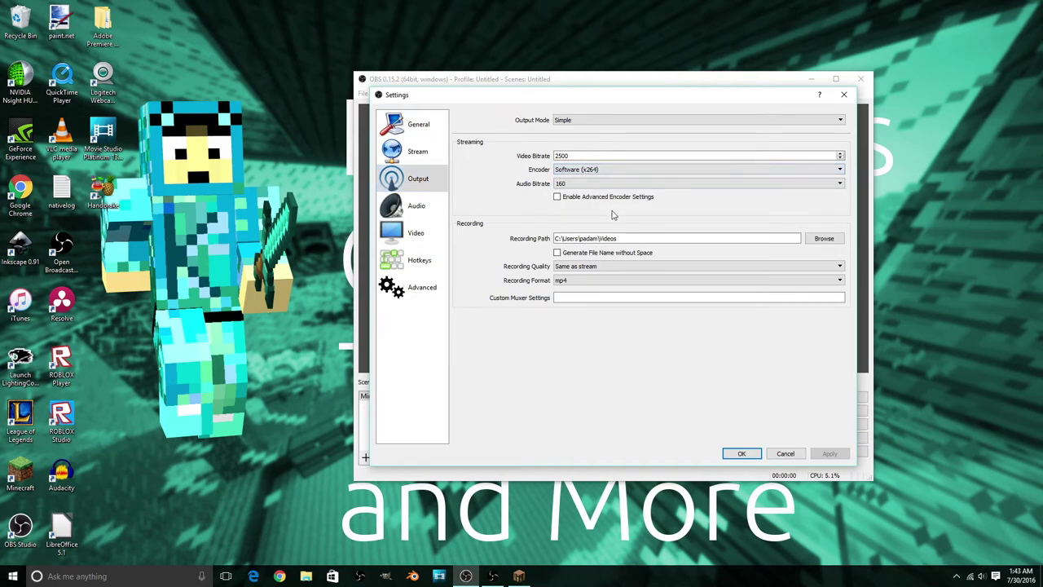
click(586, 171)
click(569, 176)
click(566, 174)
click(573, 189)
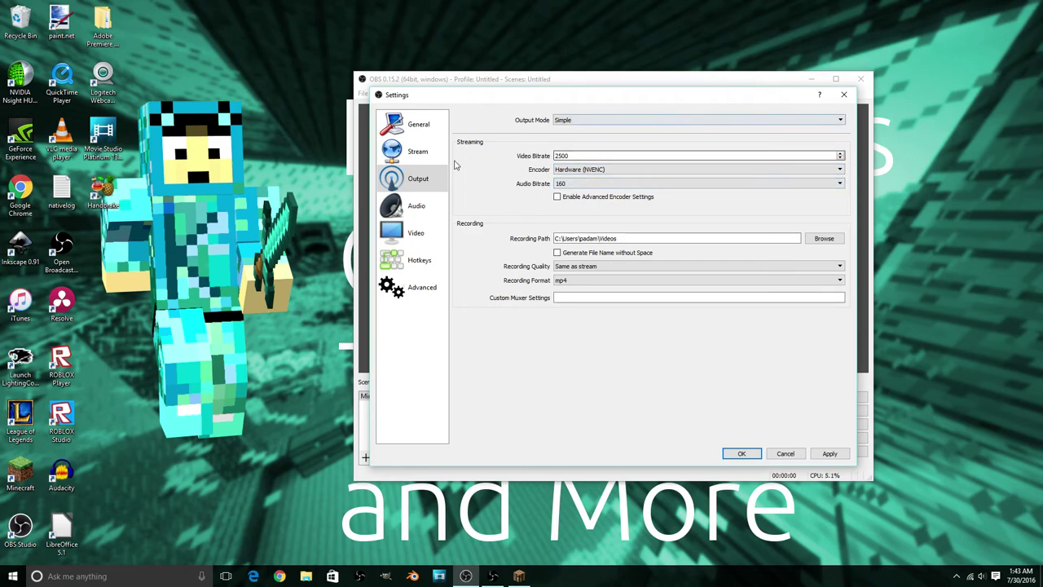
click(574, 170)
click(575, 174)
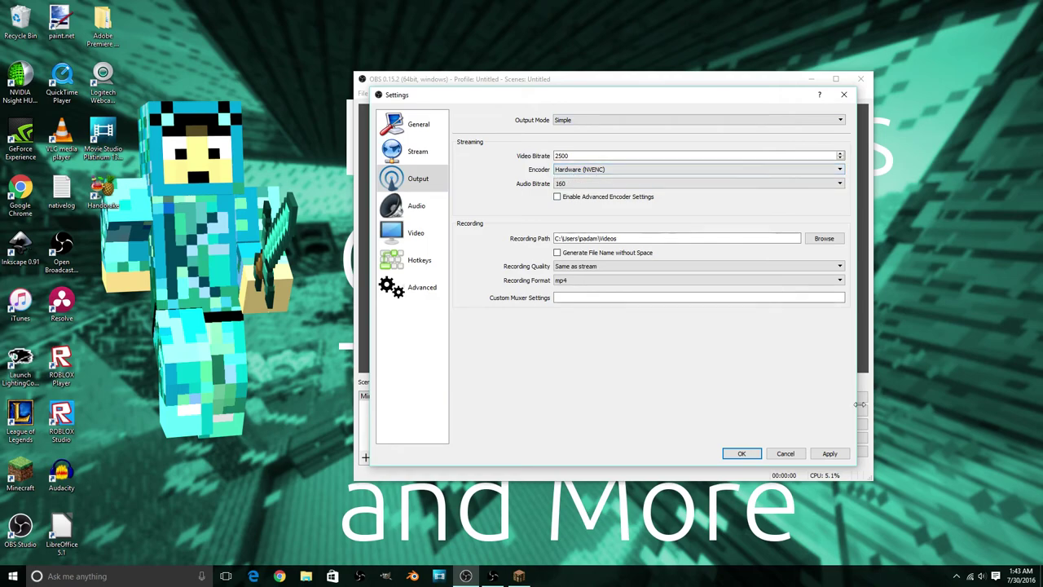
click(755, 458)
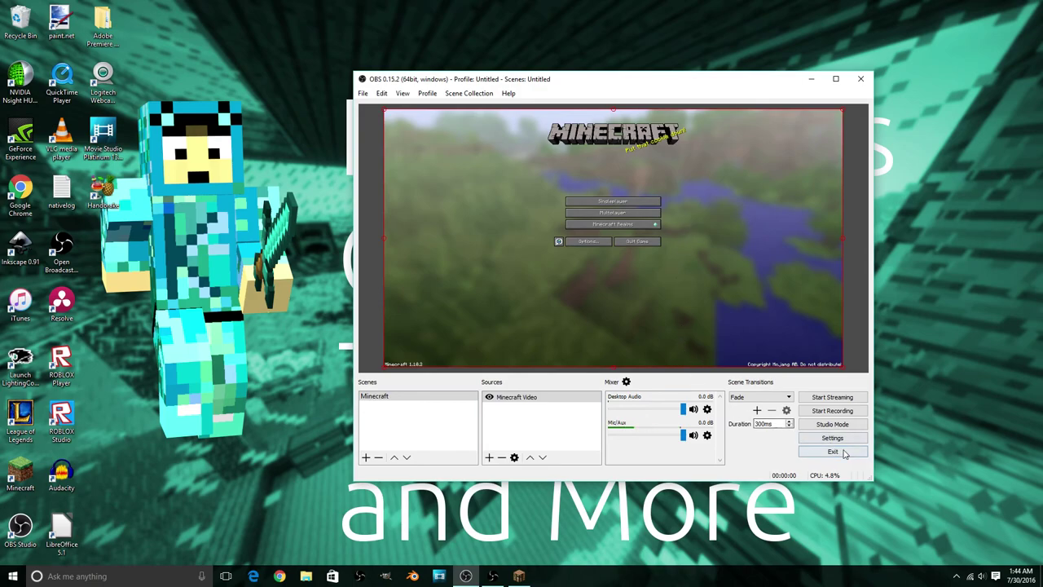
Set the system speaker volume to 52 and move the OBS window to the middle of the desktop
click(982, 576)
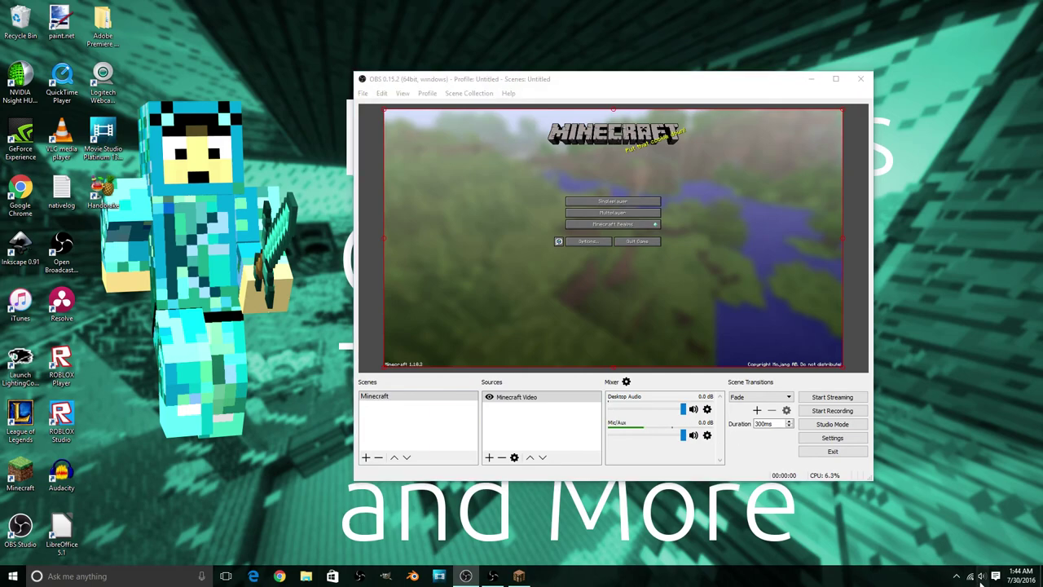
click(971, 556)
click(948, 555)
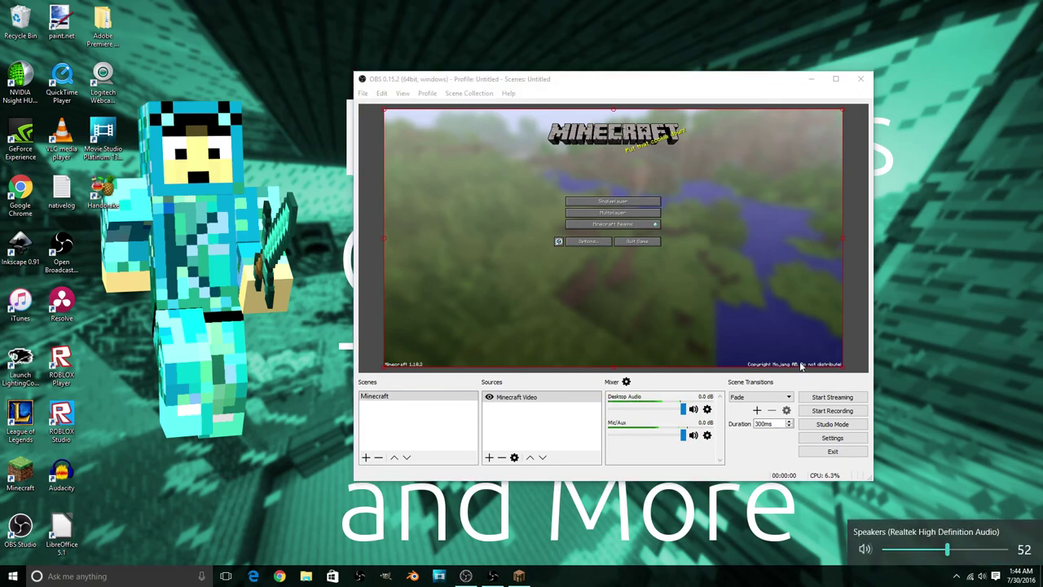
click(781, 327)
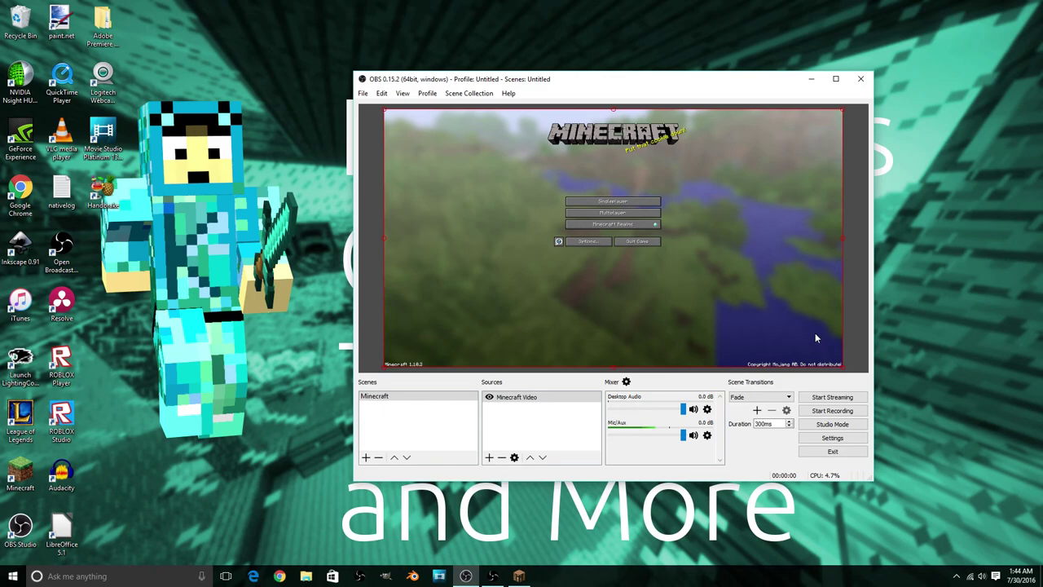
drag(722, 81, 626, 90)
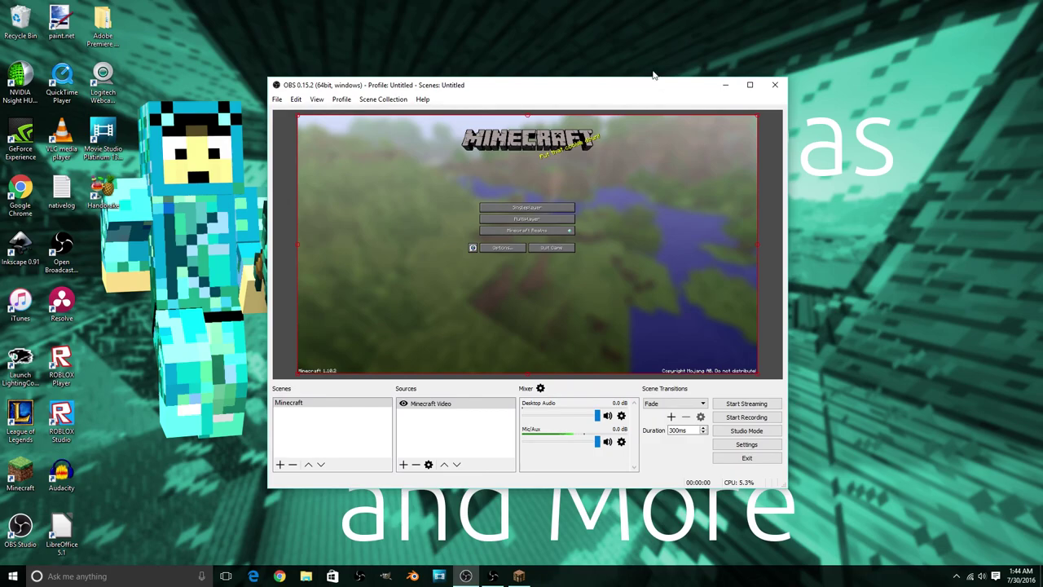